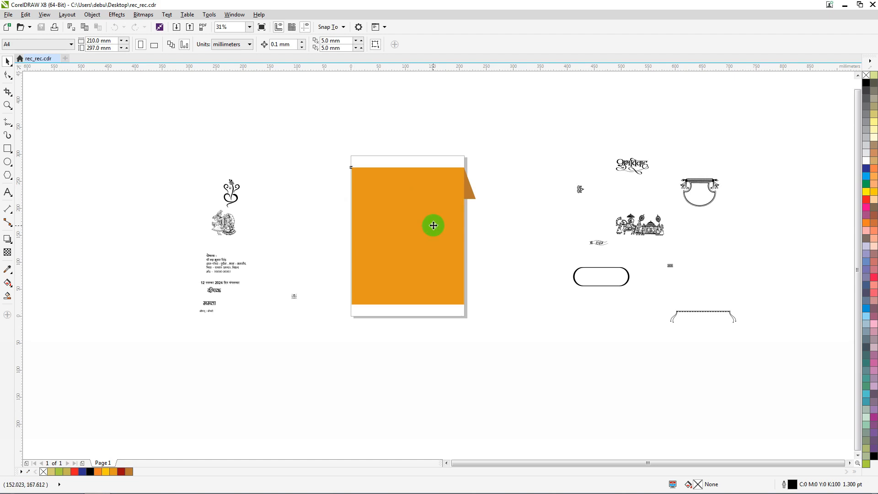
left_click(433, 226)
scroll(381, 201, "up", 4)
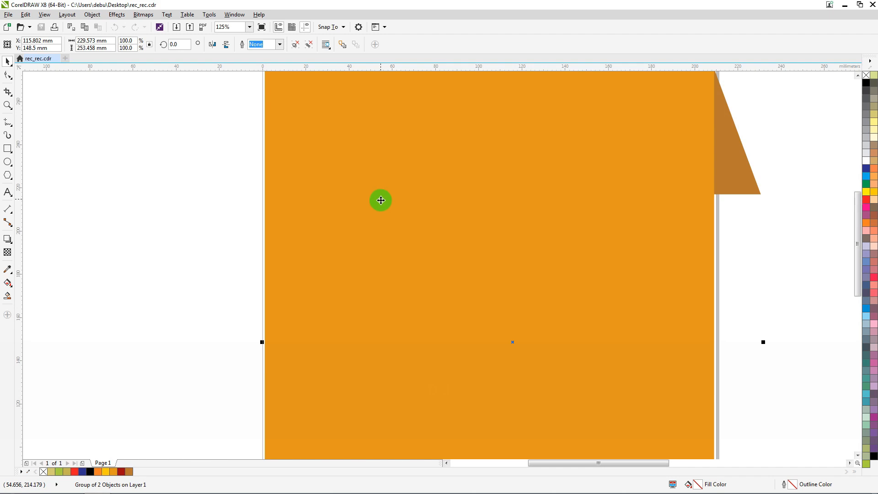
scroll(381, 200, "down", 5)
left_click(320, 167)
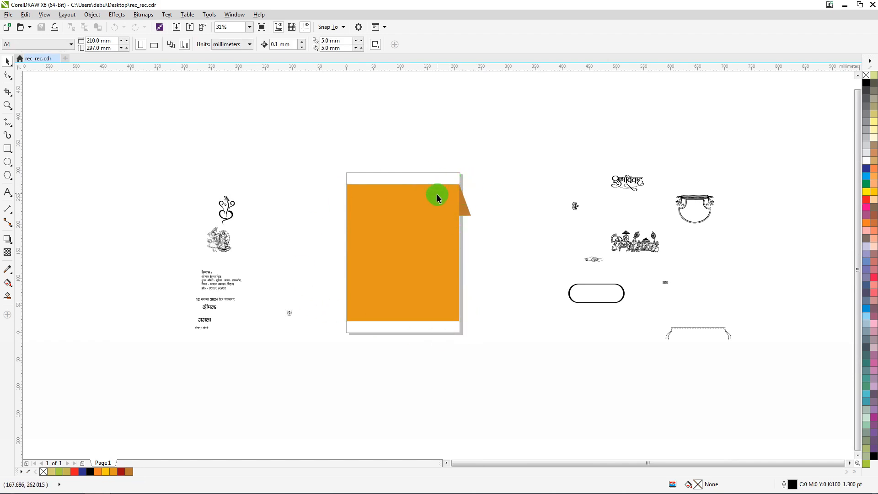
scroll(437, 195, "up", 2)
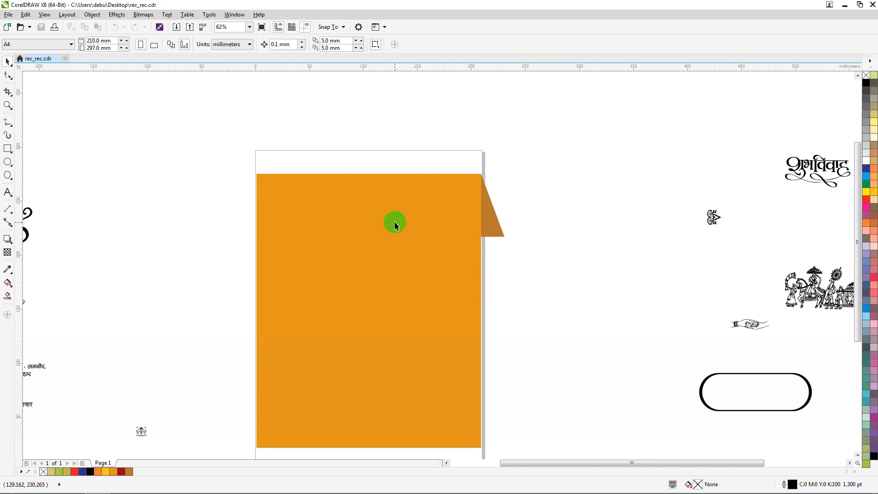
scroll(396, 210, "down", 2)
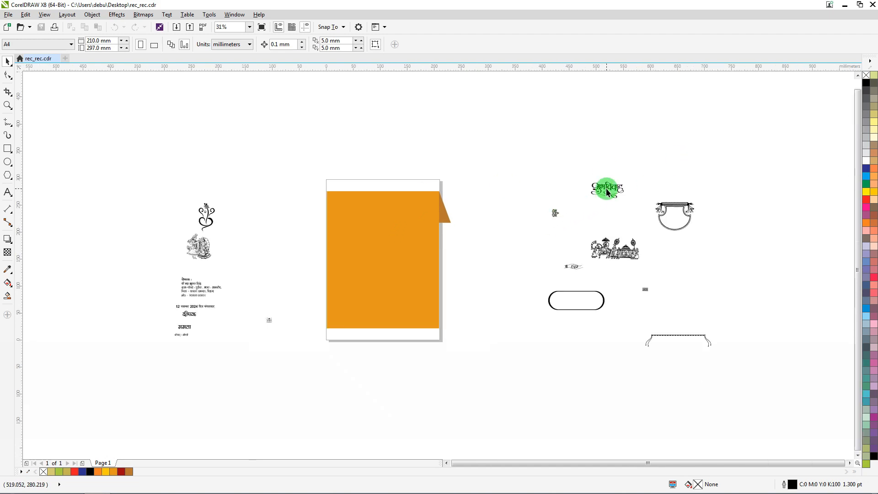
Step: Place the शुभविवाह lettering on the orange card's upper right area, centred at about X 152.7 mm, Y 238.6 mm
left_click_drag(608, 188, 416, 216)
scroll(406, 214, "up", 4)
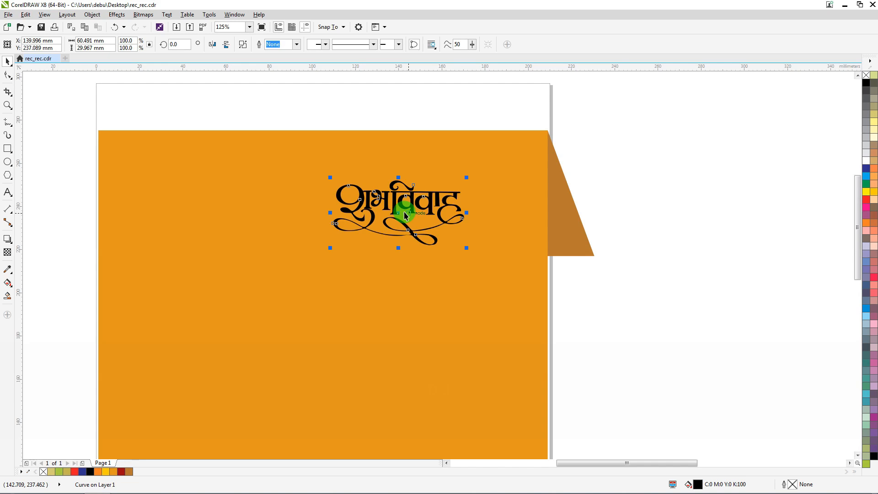
scroll(398, 203, "up", 5)
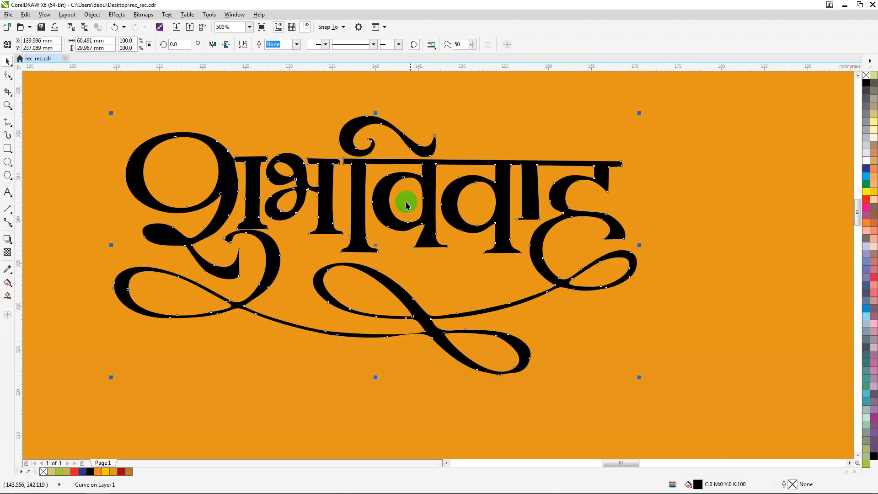
scroll(392, 212, "down", 2)
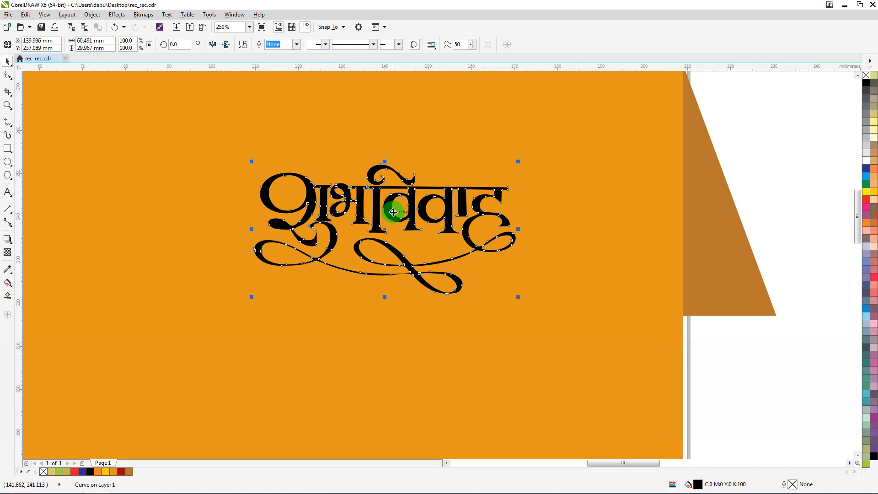
scroll(414, 206, "up", 3)
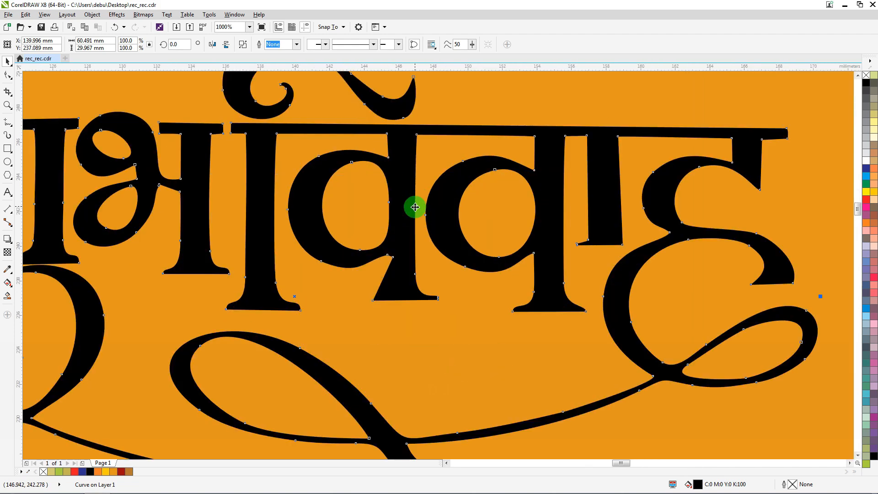
scroll(415, 207, "down", 3)
scroll(415, 206, "down", 4)
scroll(427, 200, "up", 4)
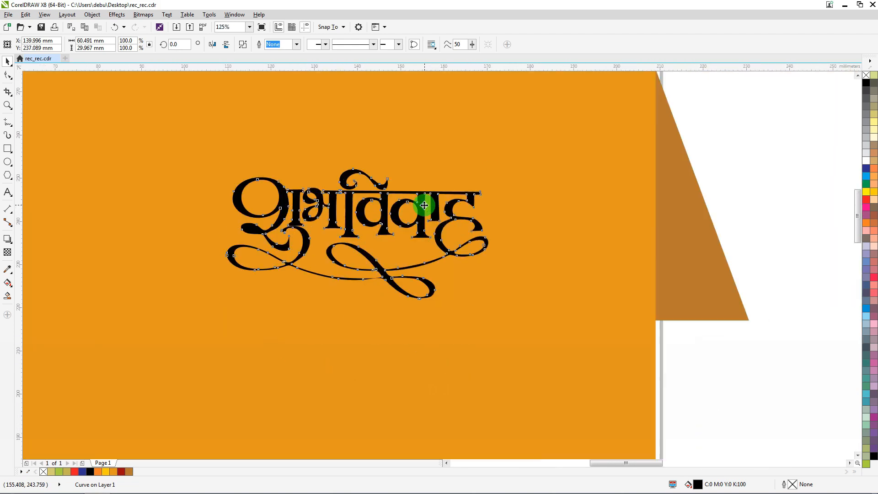
left_click_drag(429, 200, 471, 192)
Step: Move the small lotus ornament from outside the page onto the orange card, below and left of the शुभविवाह lettering
scroll(458, 187, "down", 5)
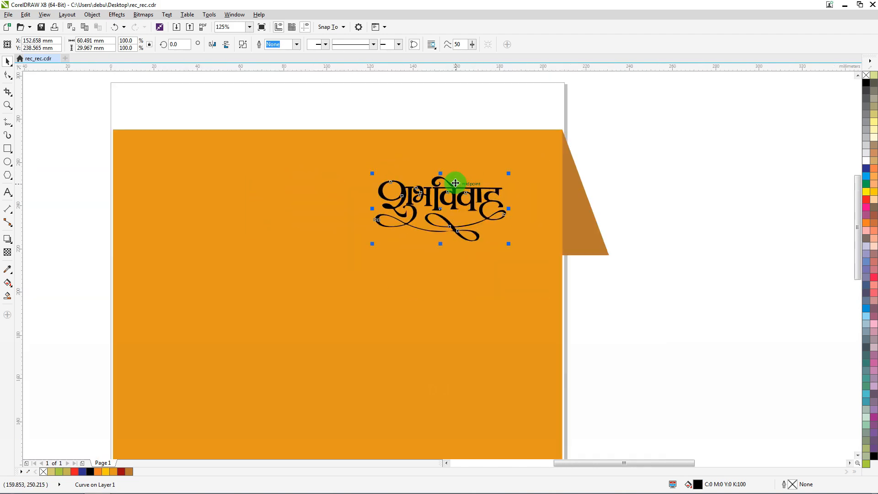
scroll(619, 187, "down", 2)
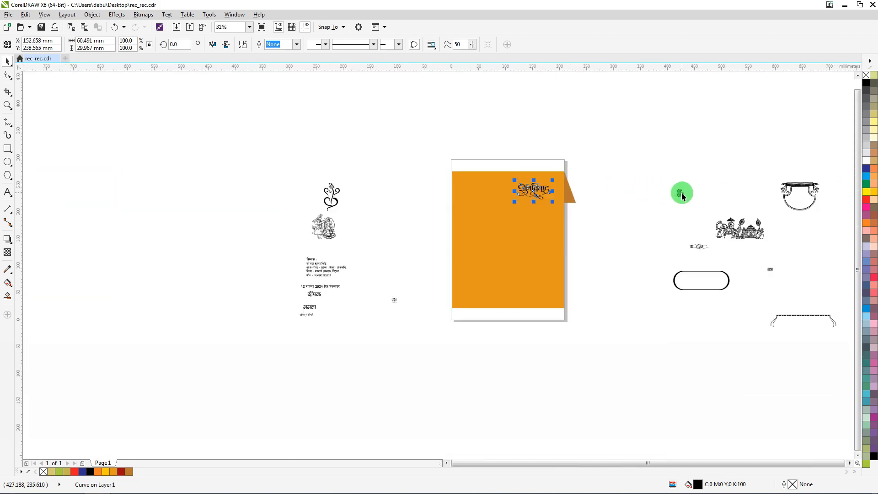
left_click_drag(681, 192, 504, 215)
scroll(541, 191, "up", 2)
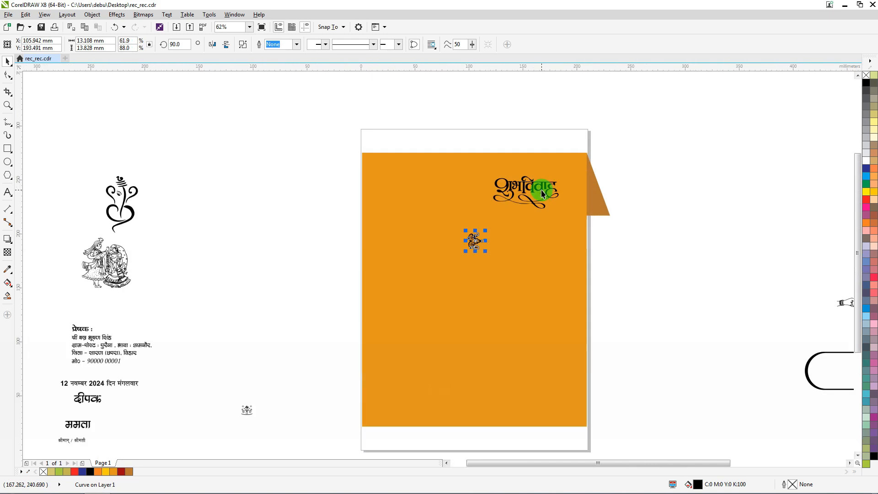
scroll(541, 191, "up", 2)
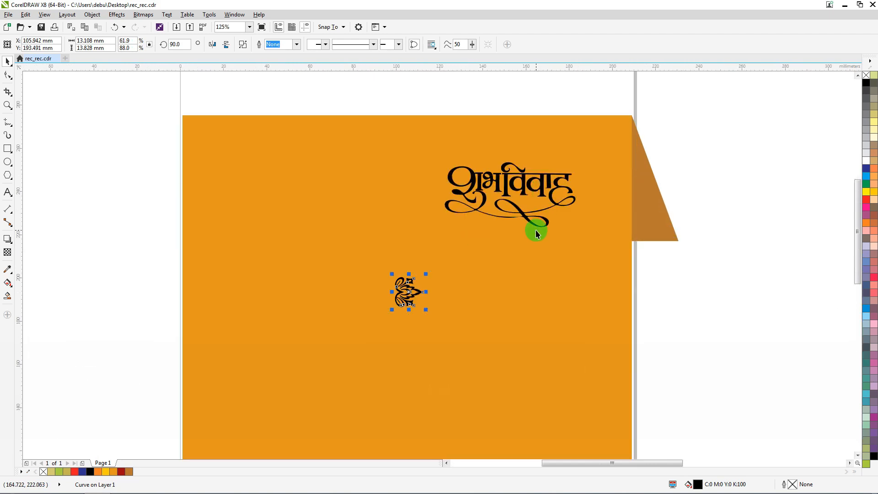
Step: Draw a rectangle about 70 x 8 mm beneath the शुभविवाह lettering and shift it down clear of the flourish
scroll(534, 229, "up", 2)
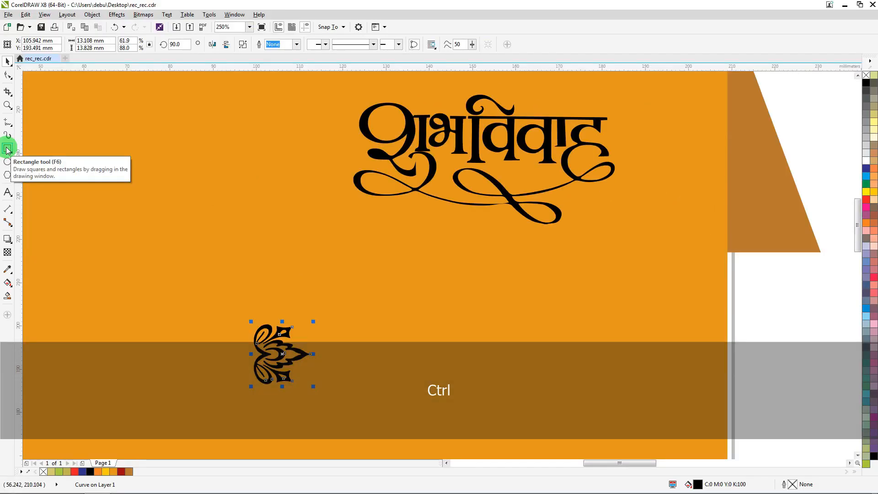
left_click(8, 149)
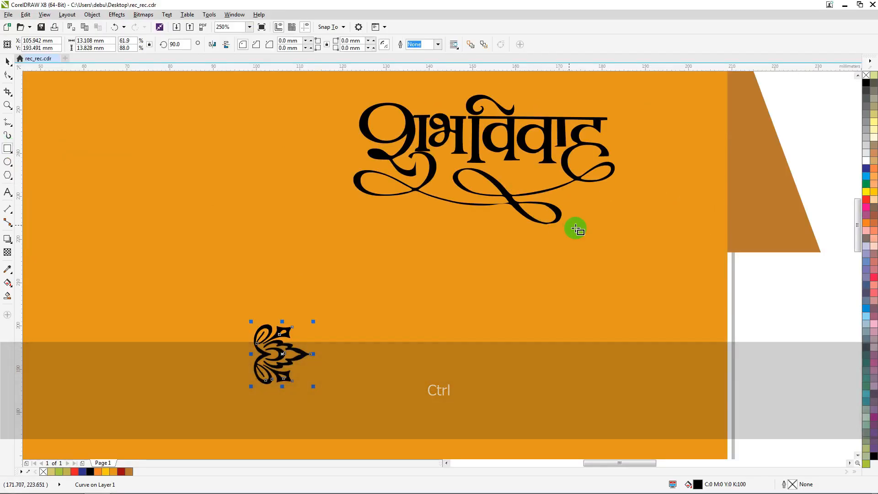
left_click(338, 219)
left_click_drag(367, 233, 639, 252)
left_click(8, 75)
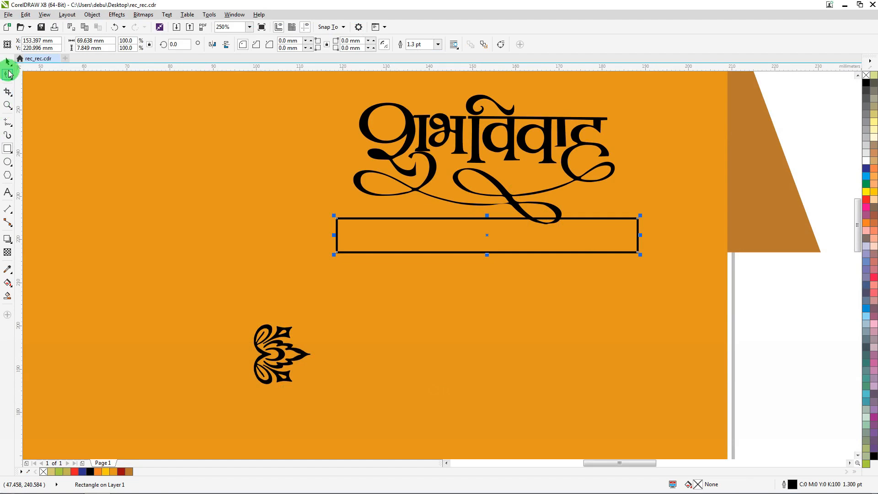
left_click(635, 252)
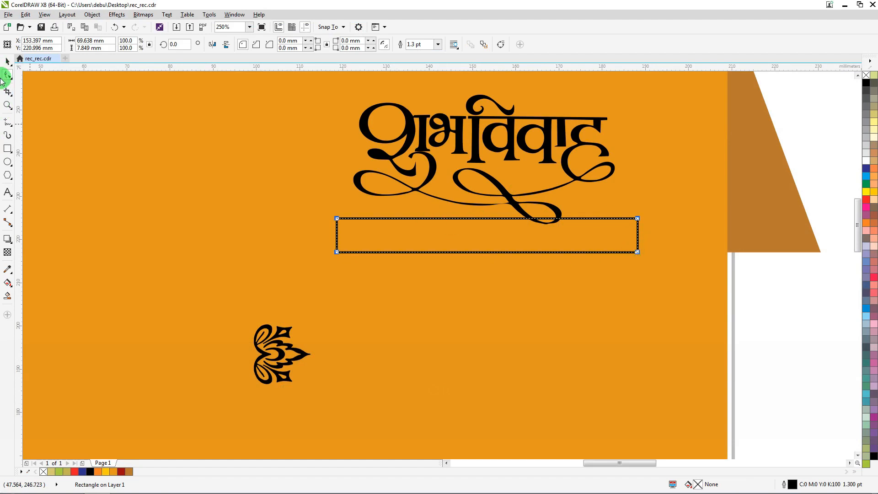
left_click(7, 61)
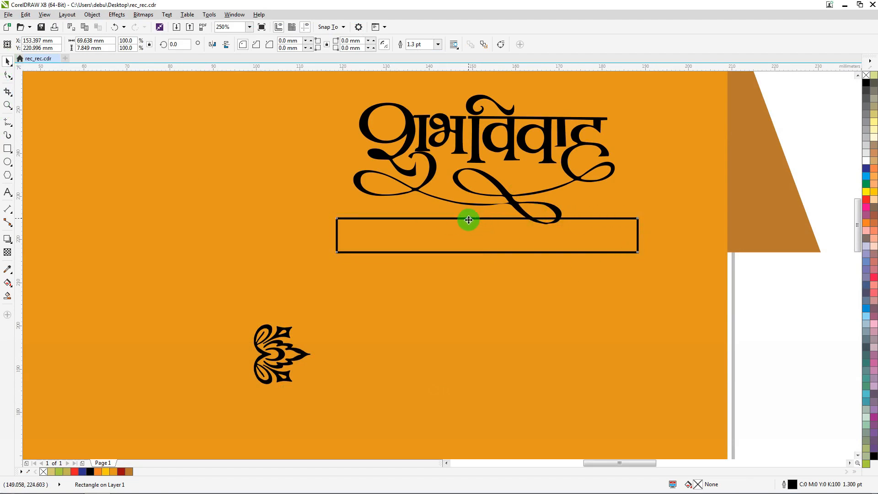
left_click_drag(469, 220, 470, 234)
Step: Round all corners of the rectangle under the lettering to a radius of about 1.9 mm
left_click(7, 76)
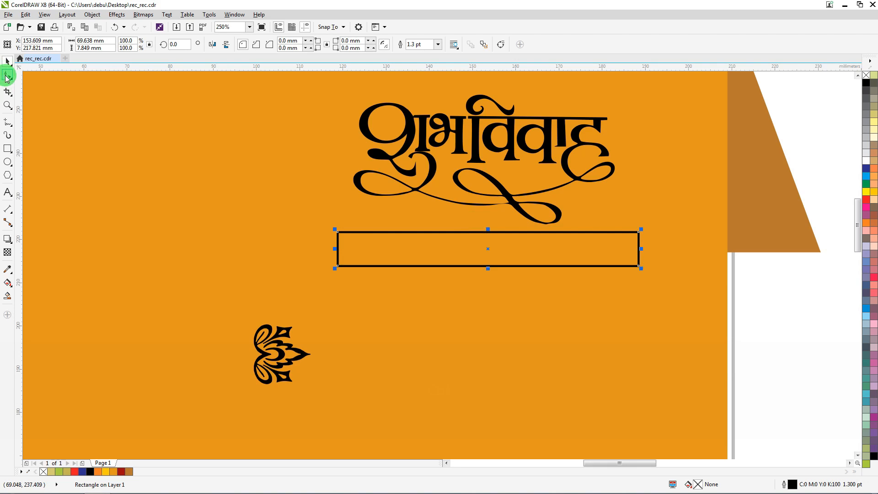
left_click(775, 201)
left_click_drag(638, 232, 646, 243)
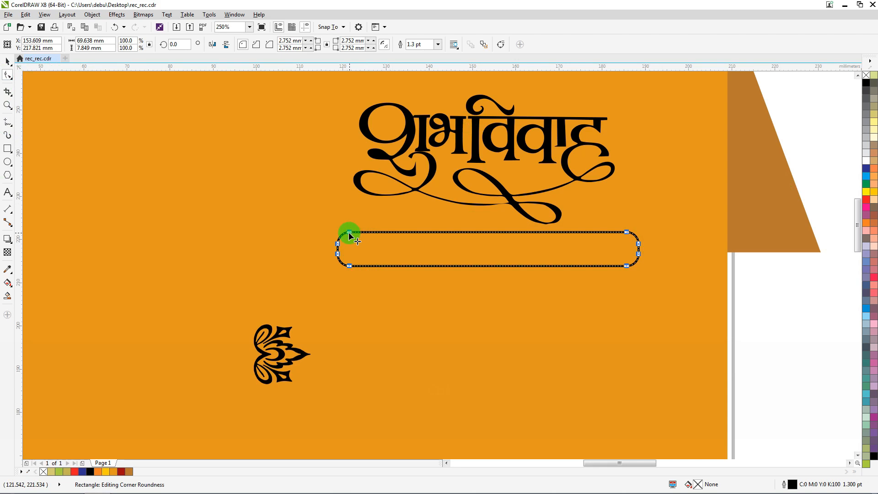
left_click_drag(349, 234, 345, 228)
left_click(8, 61)
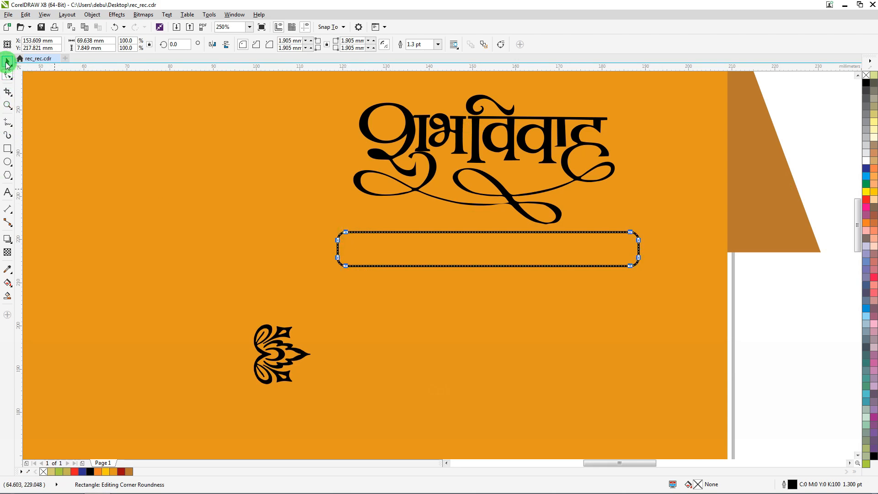
Step: Move the lotus ornament against the rounded rectangle's right end and align their centres on one horizontal line
left_click_drag(300, 362, 653, 232)
scroll(690, 245, "up", 1)
scroll(678, 237, "up", 1)
left_click(449, 192, "shift")
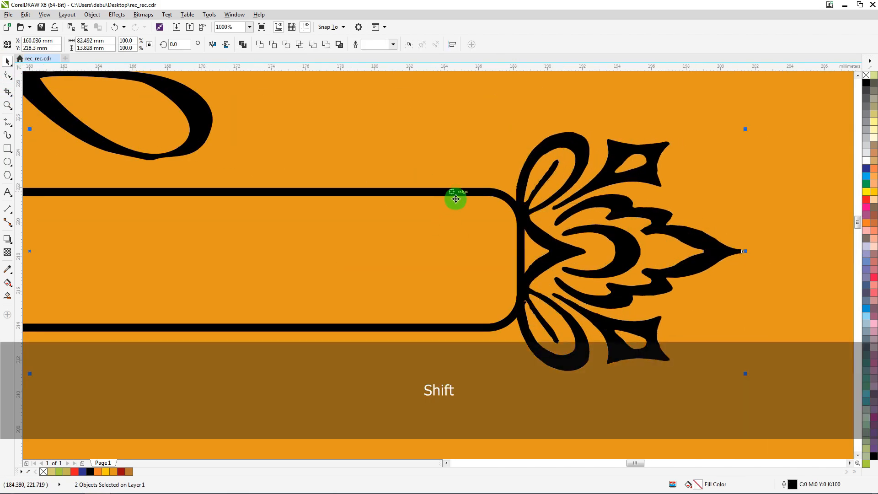
key("e")
scroll(457, 202, "down", 2)
left_click(777, 179)
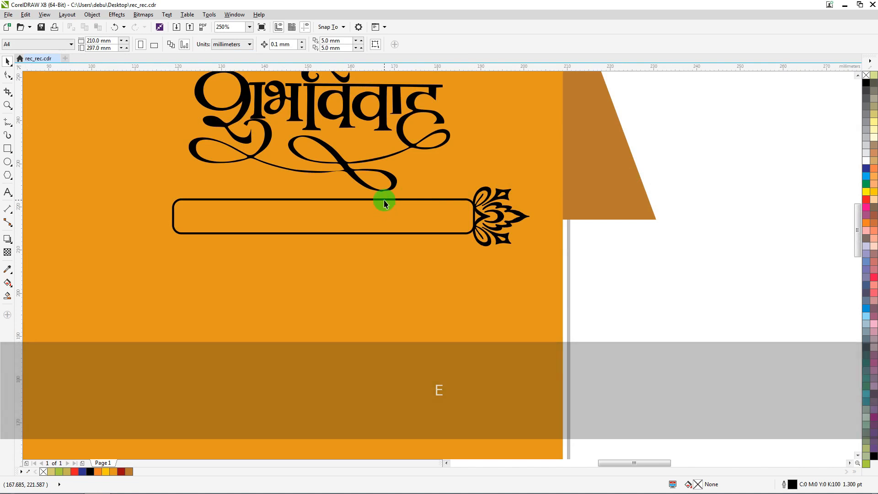
Step: Stretch the rounded rectangle's lower edge downward to make the frame slightly taller
left_click(384, 199)
left_click_drag(323, 238, 324, 242)
key("shift")
left_click(502, 195, "shift")
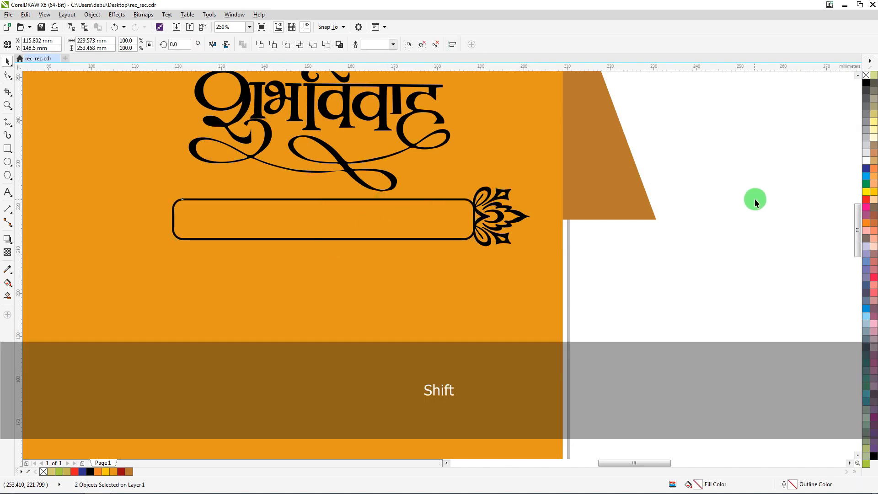
key("e")
left_click(755, 200)
key("ctrl+z")
left_click(663, 216)
Step: Align the right ornament's centre with the taller rectangle on one horizontal line and nudge both slightly down
left_click(493, 198)
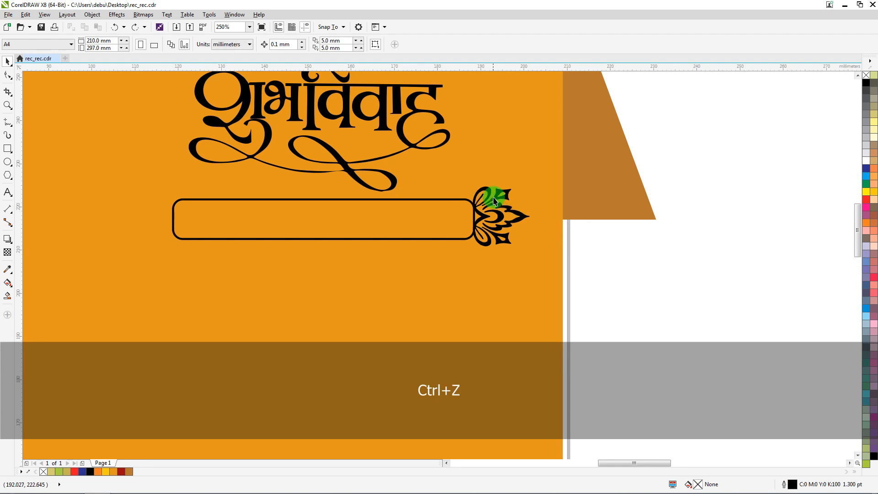
scroll(457, 201, "up", 2)
key("shift")
left_click(456, 197, "shift")
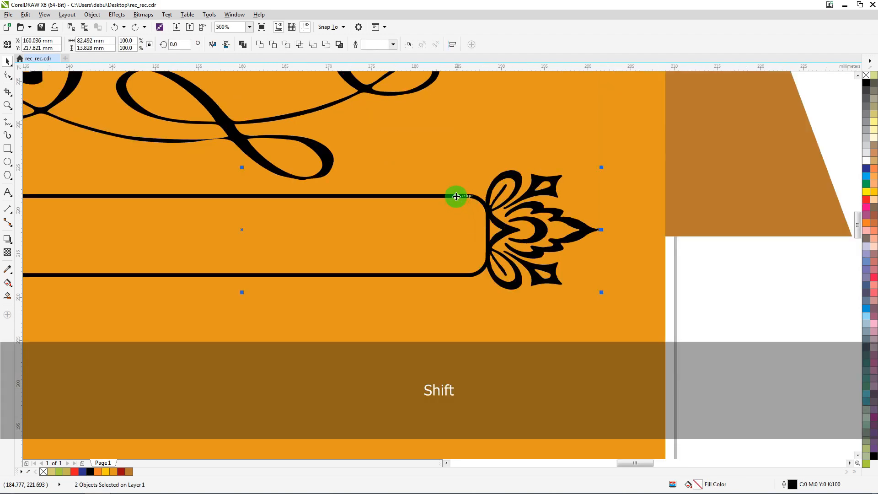
key("e")
scroll(455, 195, "down", 2)
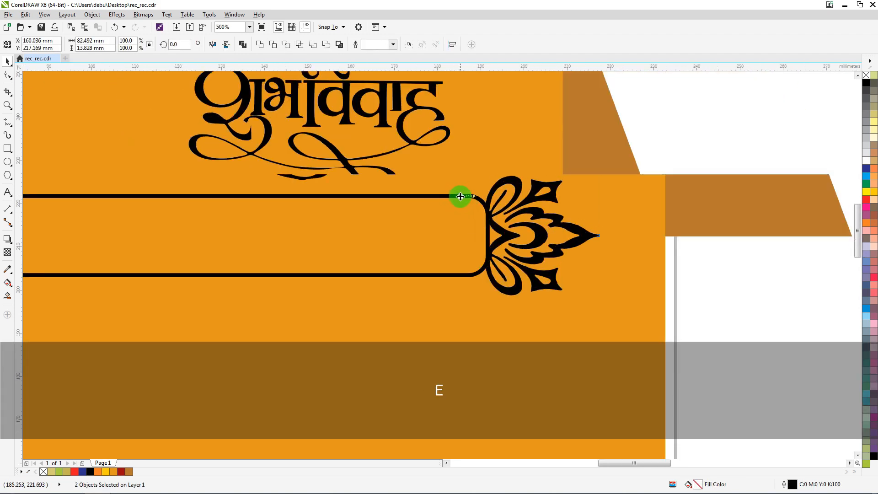
key("Down")
key("Down")
key("Down")
left_click(782, 195)
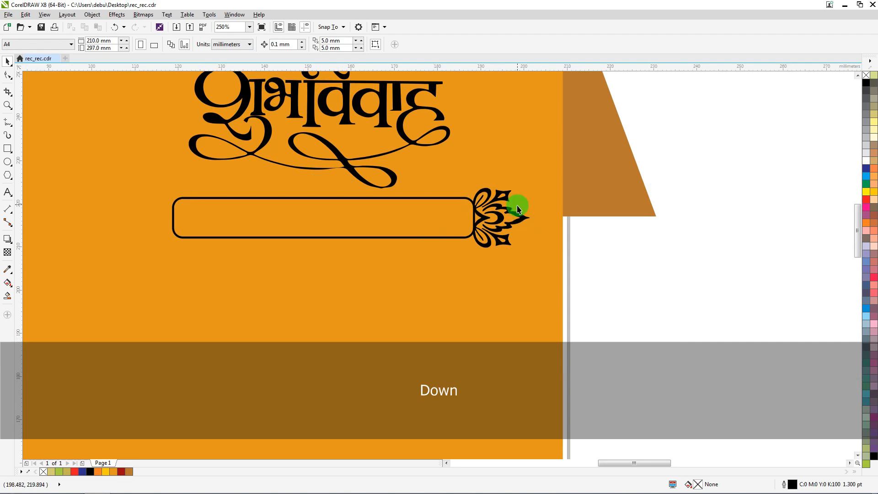
Step: Duplicate the ornament at the rectangle's left end, mirror it horizontally and nudge it 0.3 mm right against the frame
left_click_drag(519, 217, 163, 213)
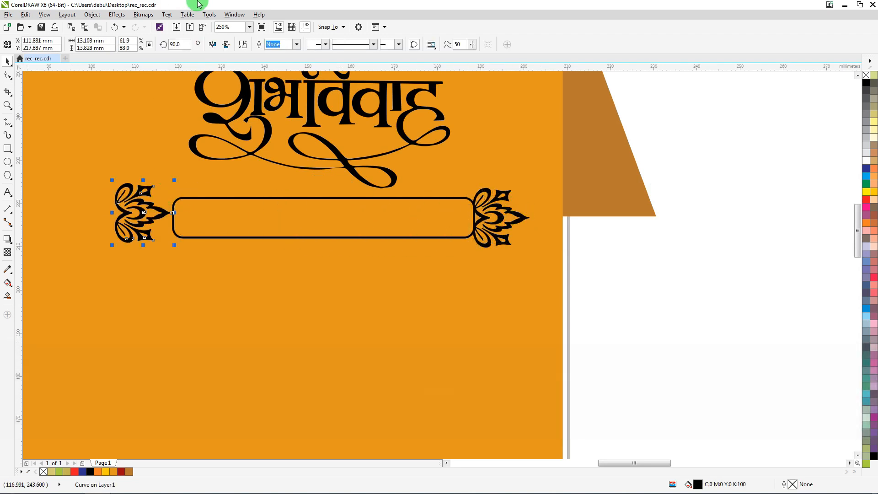
left_click(213, 44)
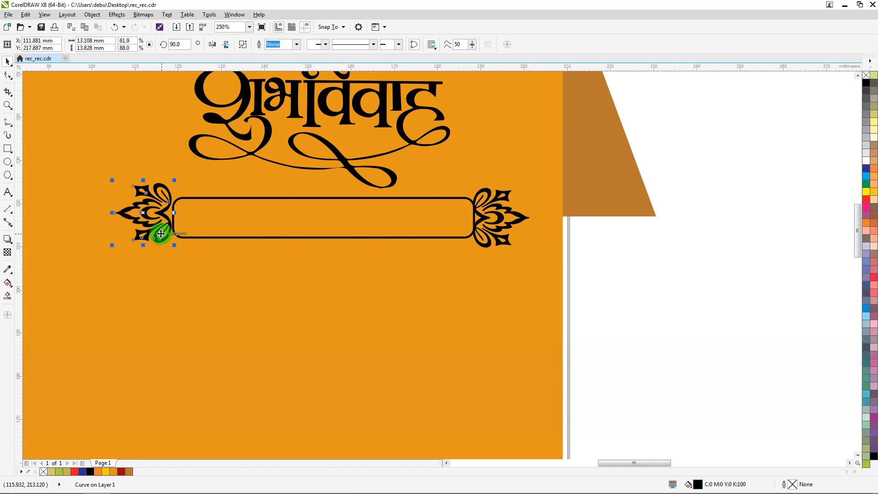
key("Right")
key("Right")
key("Right")
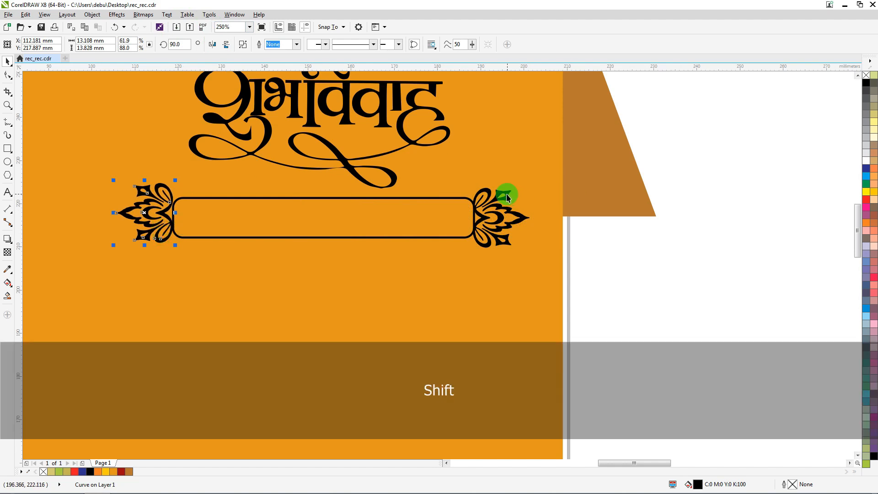
Step: Align the centres of the left and right ornaments on one horizontal line
left_click(506, 196, "shift")
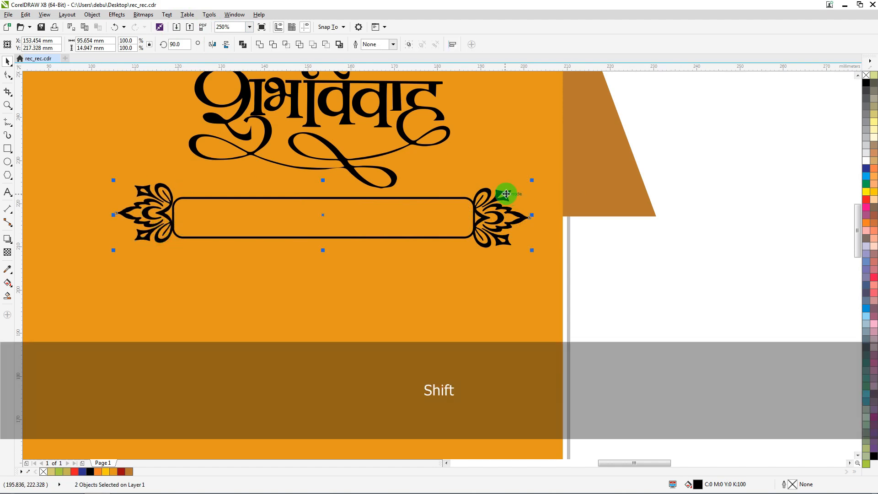
key("e")
scroll(320, 192, "down", 2)
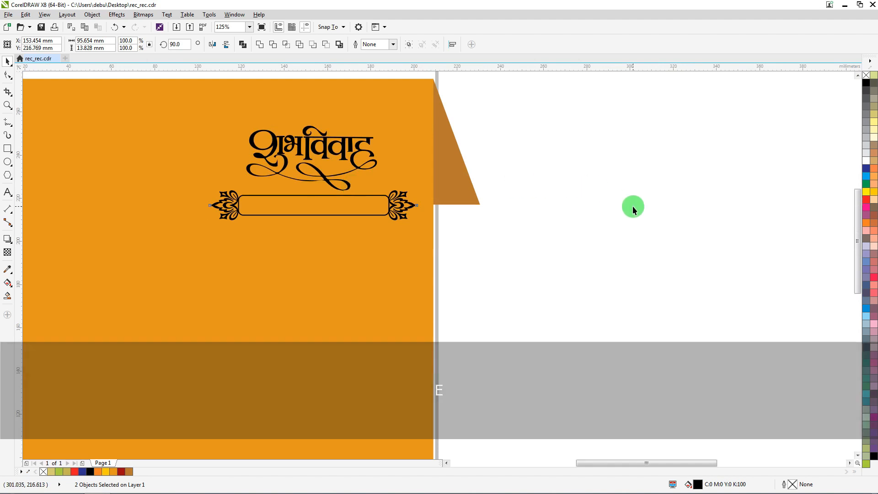
Step: Group the rectangle with both ornaments and nudge the group down 0.3 mm from the lettering
left_click_drag(598, 261, 102, 174)
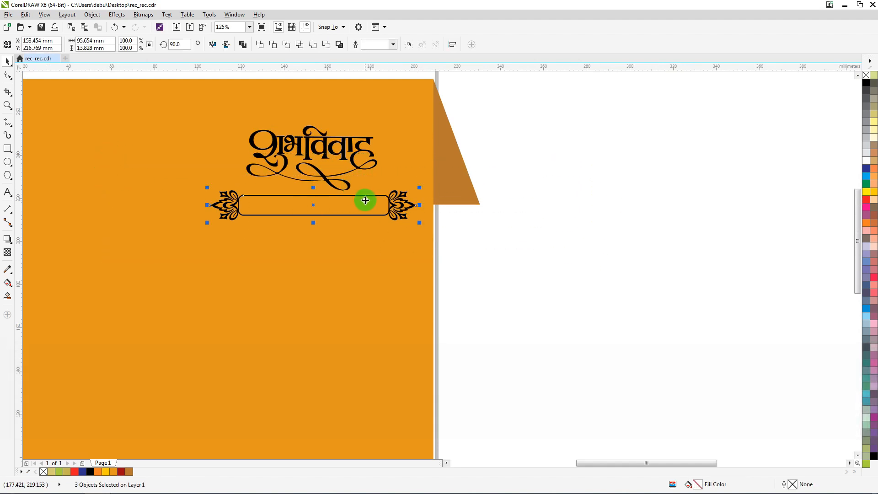
key("ctrl+g")
scroll(341, 200, "up", 2)
key("Down")
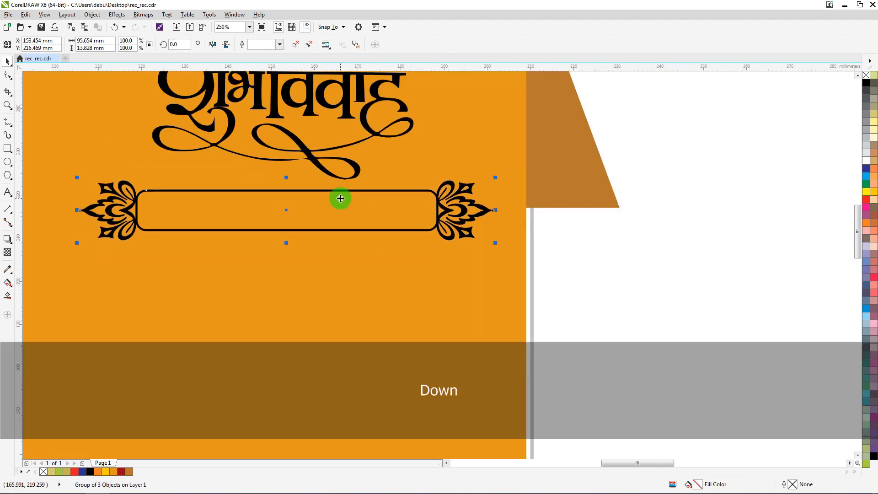
Step: Nudge the ornamental frame down 0.1 mm and move it together with the शुभविवाह lettering 8.5 mm left
key("Down")
scroll(348, 195, "down", 2)
left_click_drag(533, 114, 129, 268)
key("Left")
key("Left")
key("Left")
key("Left")
key("Left")
key("Left")
key("Left")
key("Left")
key("Left")
key("Left")
key("Left")
key("Left")
key("Left")
key("Left")
key("Left")
key("Left")
key("Left")
key("Left")
key("Left")
key("Left")
key("Left")
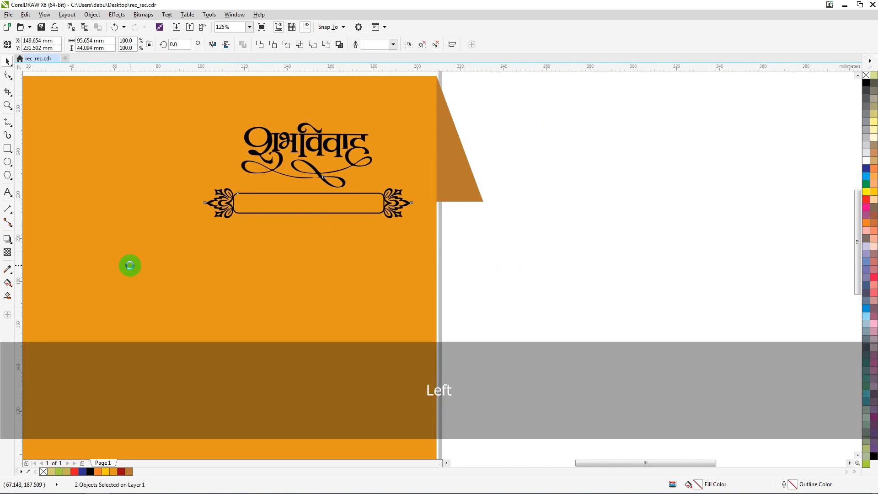
key("Left")
key("Left")
key("Left")
key("Left")
key("Left")
key("Left")
key("Left")
key("Left")
key("Left")
key("Left")
key("Left")
key("Left")
key("Left")
key("Left")
key("Left")
key("Left")
key("Left")
Step: Move the date text 12 नवम्बर 2024 दिन मंगलवार onto the card and place it inside the ornamental frame
scroll(288, 210, "down", 4)
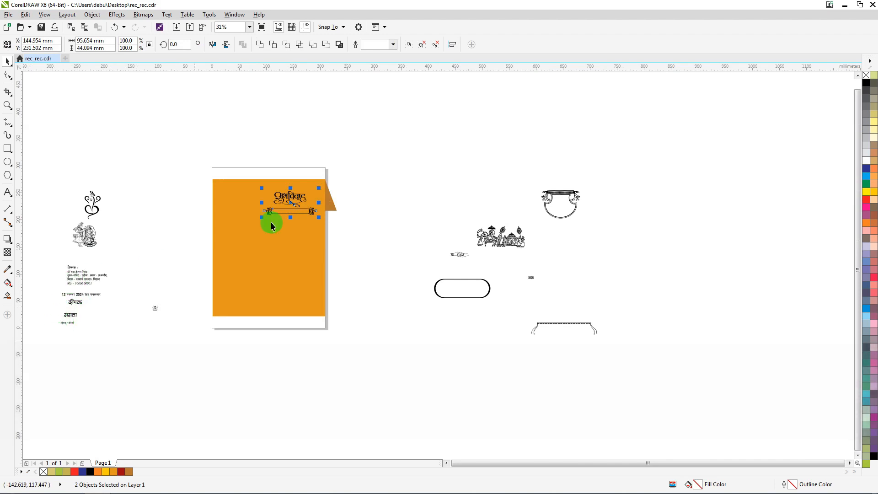
scroll(249, 264, "up", 2)
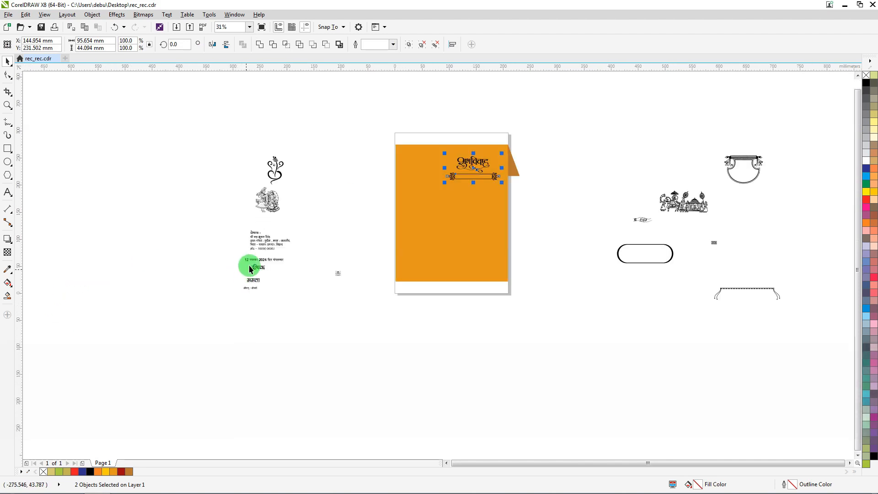
left_click_drag(253, 264, 687, 122)
scroll(688, 122, "up", 4)
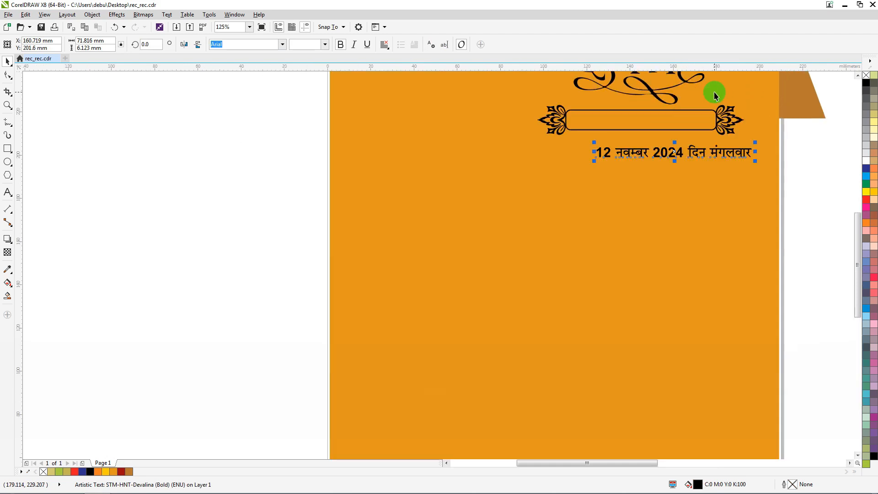
left_click_drag(604, 208, 550, 141)
Step: Enlarge the ornamental frame from its centre to 108.6 %, about 103.9 mm wide
scroll(259, 164, "down", 2)
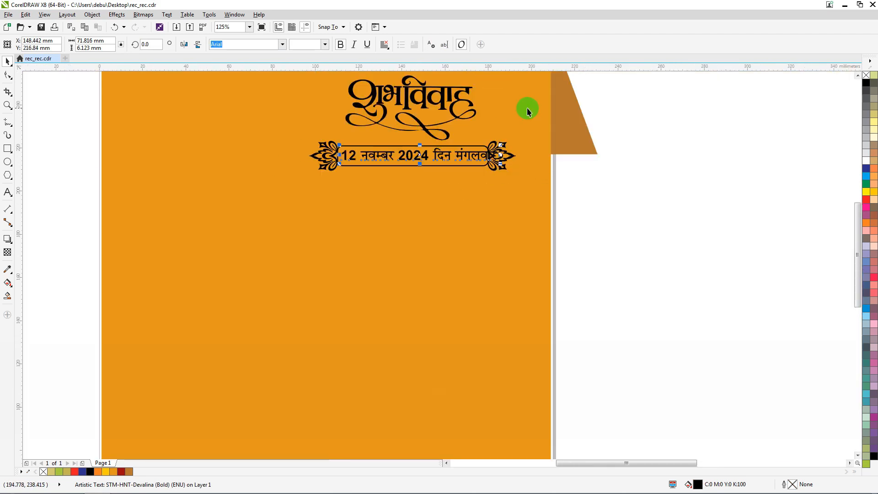
scroll(531, 133, "up", 2)
left_click(496, 182)
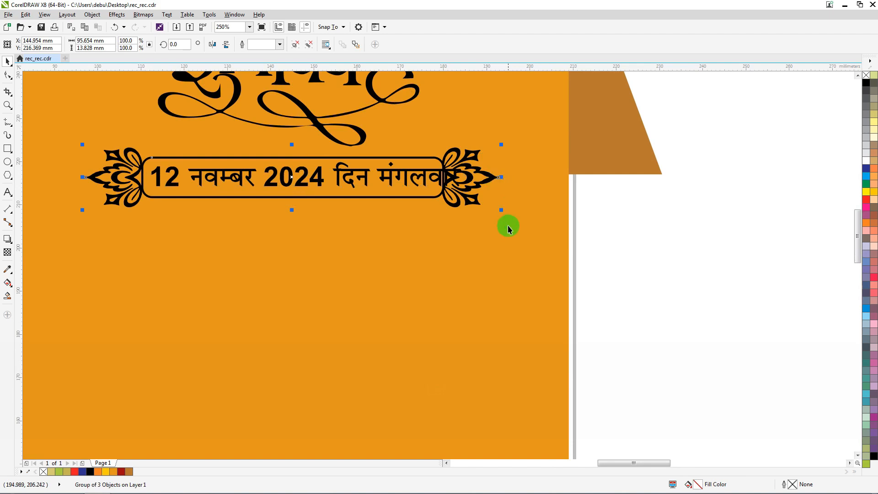
left_click_drag(501, 210, 517, 222)
left_click(655, 160)
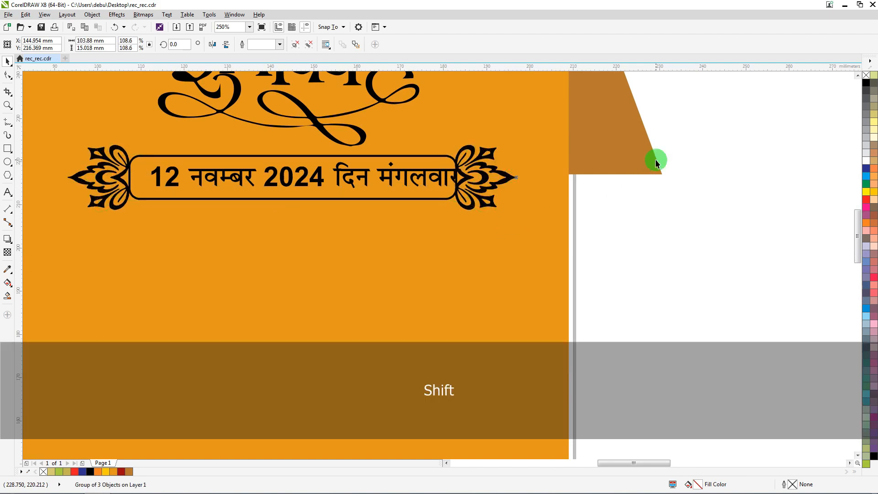
left_click(269, 170)
key("ctrl+z")
left_click(277, 174, "alt")
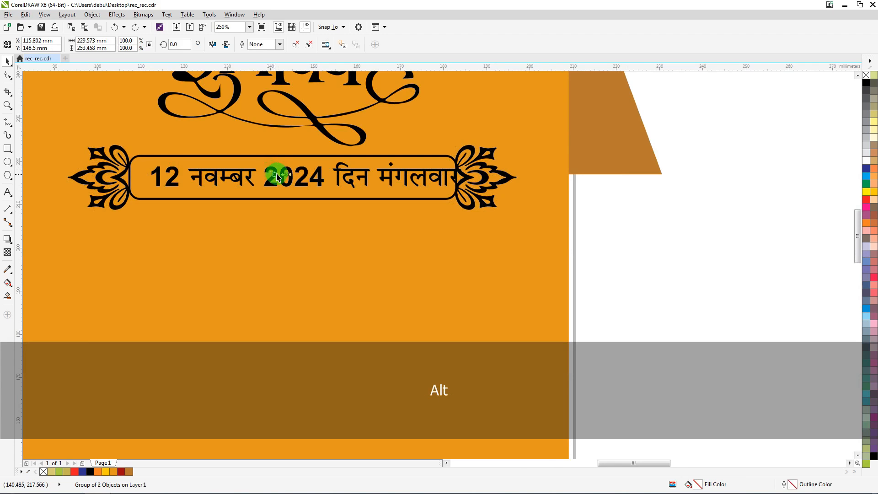
left_click(319, 170, "alt")
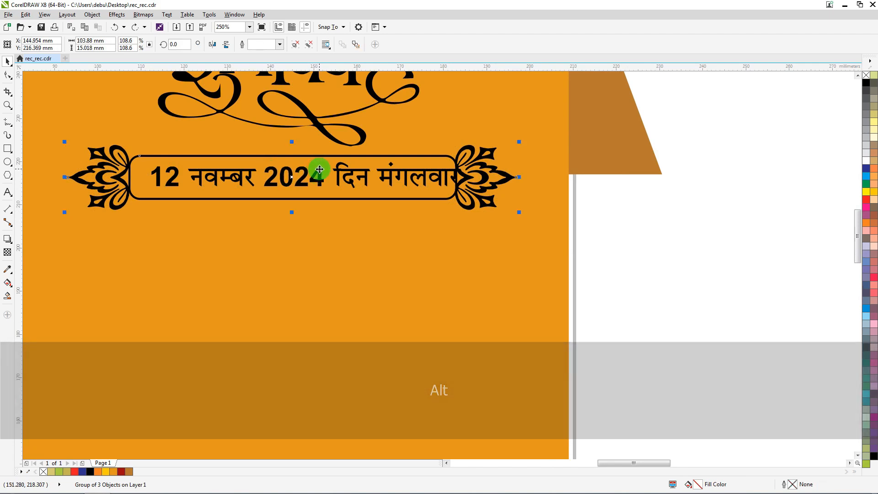
left_click_drag(319, 170, 328, 196)
key("ctrl+z")
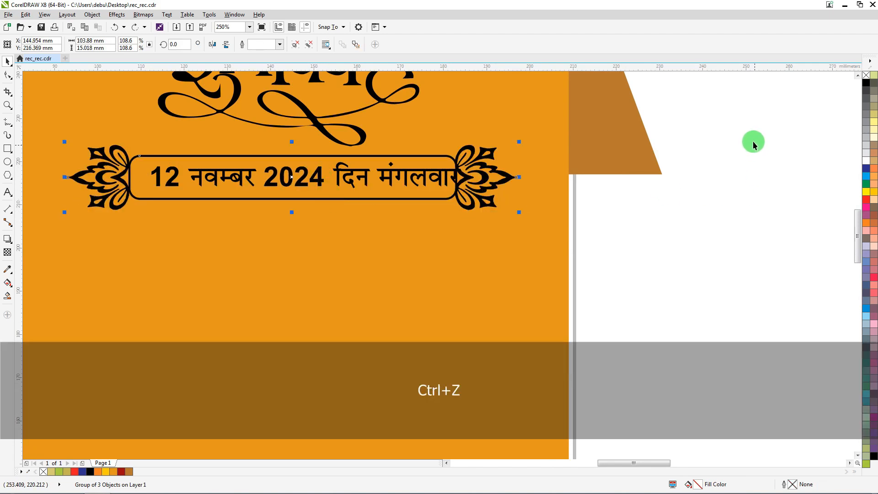
Step: Bring the date text to the front of the page and centre it by eye inside the ornamental frame
left_click_drag(753, 141, 143, 237)
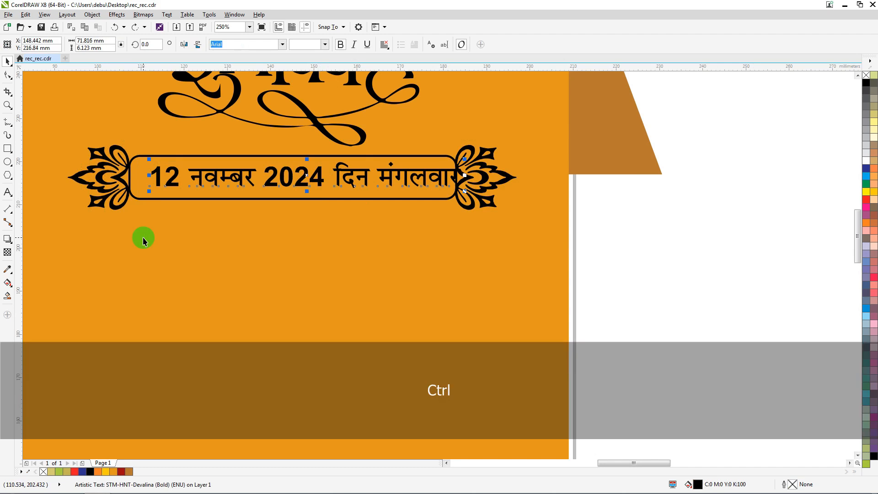
key("ctrl+Home")
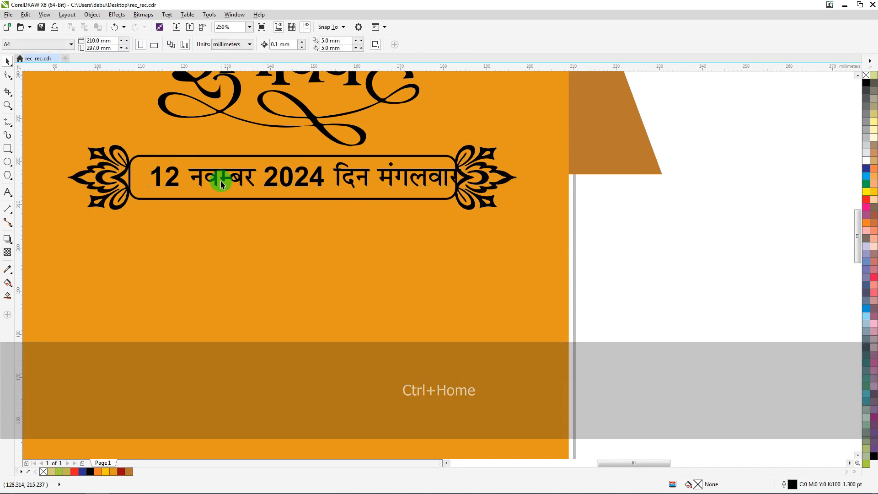
left_click_drag(214, 178, 200, 176)
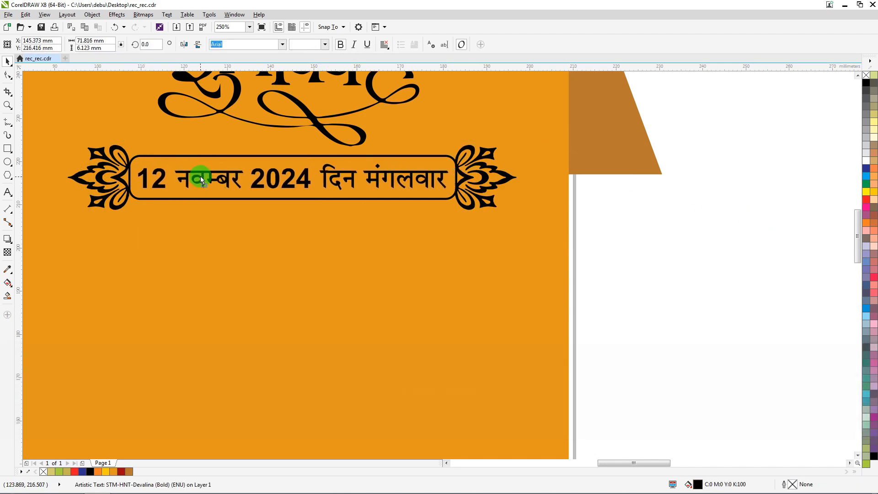
scroll(212, 179, "up", 1)
key("Down")
key("Down")
key("Down")
key("Down")
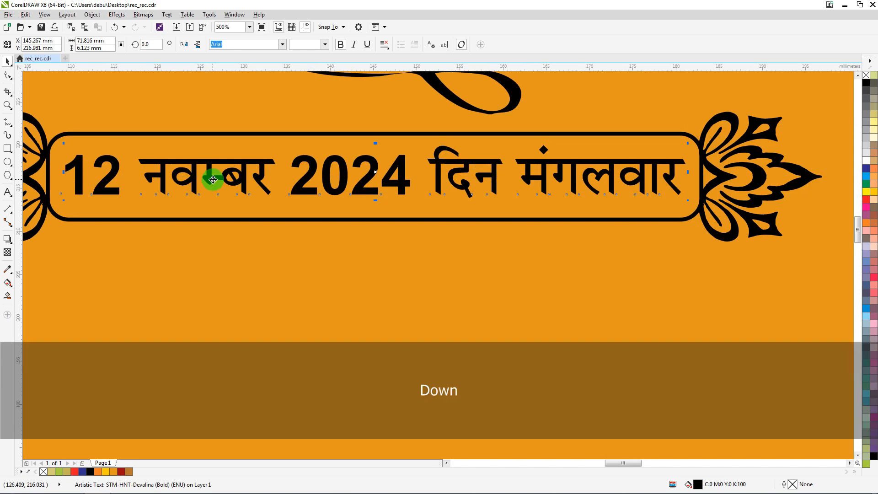
Step: Move the शुभविवाह lettering, the ornamental frame and the date text together 3.5 mm left
scroll(280, 221, "down", 3)
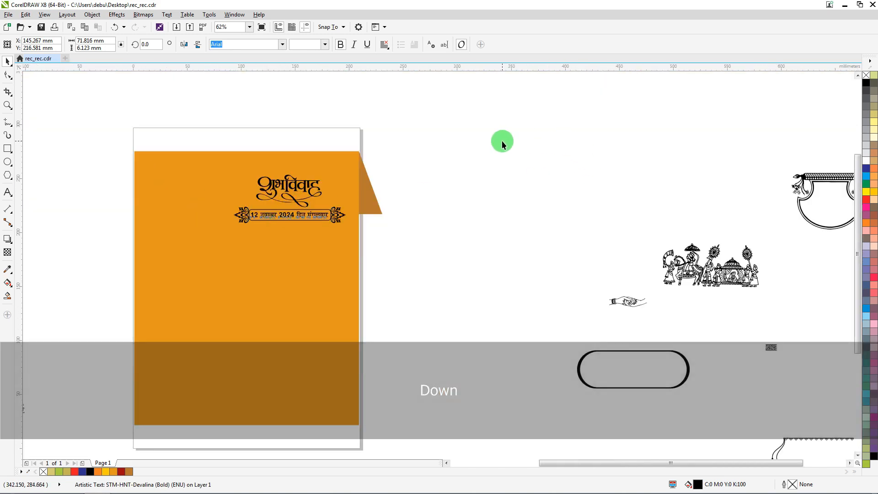
left_click_drag(443, 151, 172, 276)
scroll(249, 201, "up", 1)
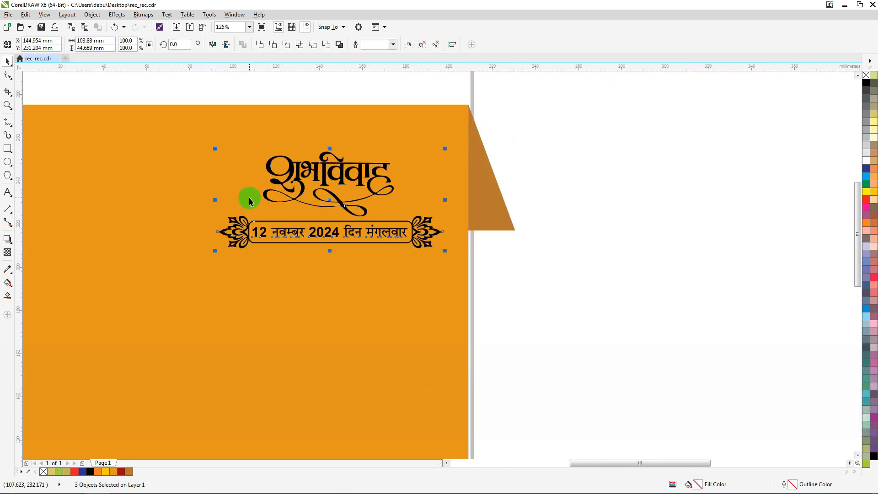
key("Left")
key("Left")
key("Left")
key("Left")
key("Left")
key("Left")
key("Left")
key("Left")
key("Left")
key("Left")
key("Left")
key("Left")
key("Left")
key("Left")
key("Left")
key("Left")
key("Left")
key("Left")
key("Left")
key("Left")
key("Left")
key("Left")
key("Left")
key("Left")
key("Left")
key("Left")
key("Left")
key("Left")
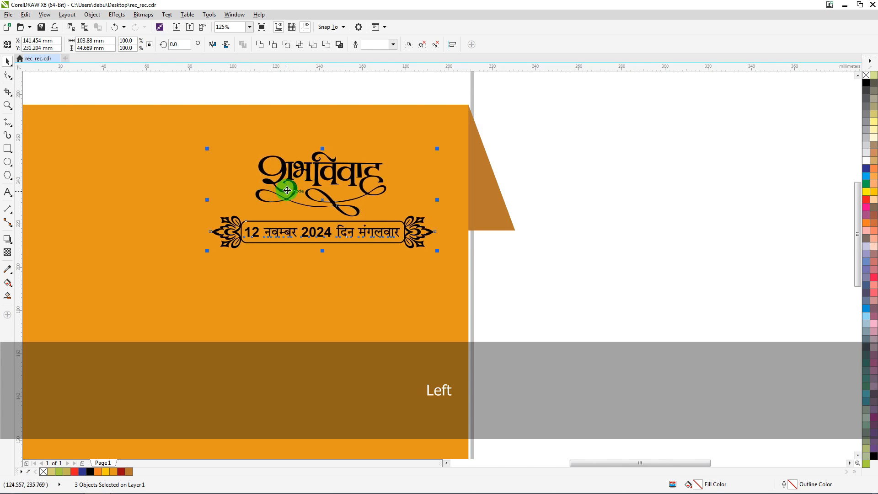
Step: Move the Ganesha symbol onto the card's upper-left area, level with the शुभविवाह lettering, at about X 37 mm, Y 228 mm
scroll(288, 190, "down", 2)
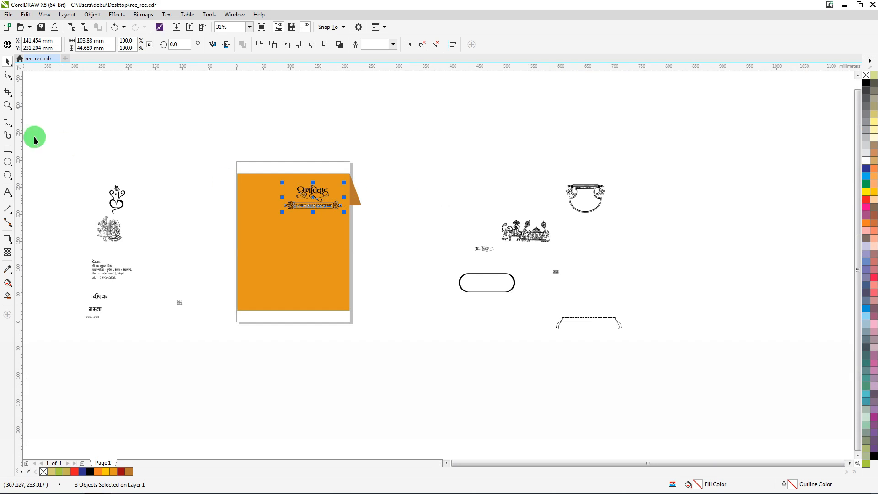
left_click_drag(118, 196, 261, 196)
scroll(260, 196, "up", 2)
scroll(261, 195, "up", 3)
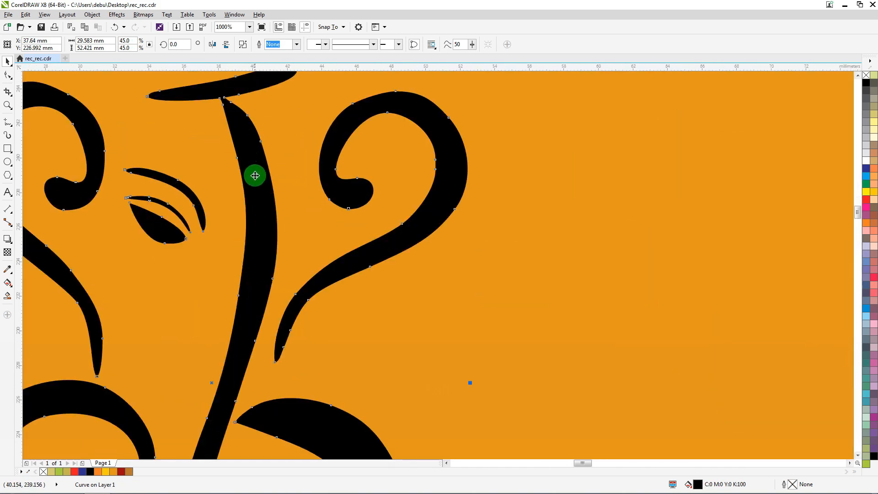
scroll(253, 163, "down", 10)
scroll(255, 180, "up", 3)
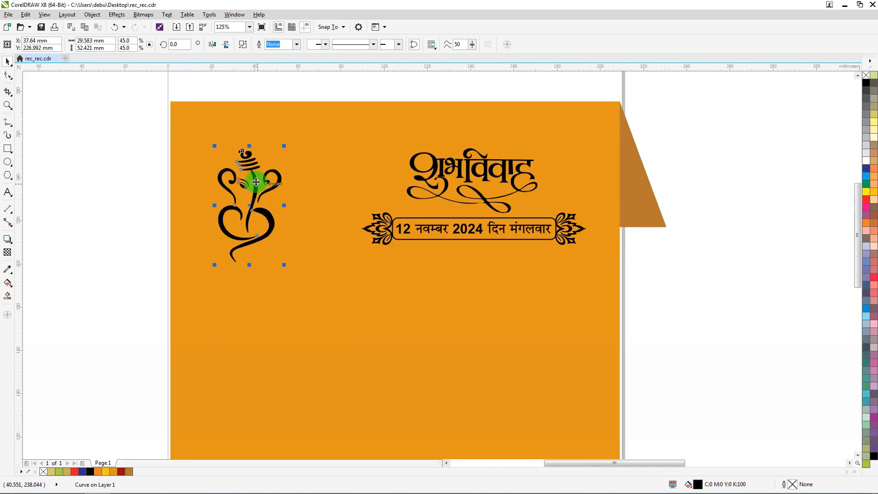
left_click_drag(255, 182, 262, 182)
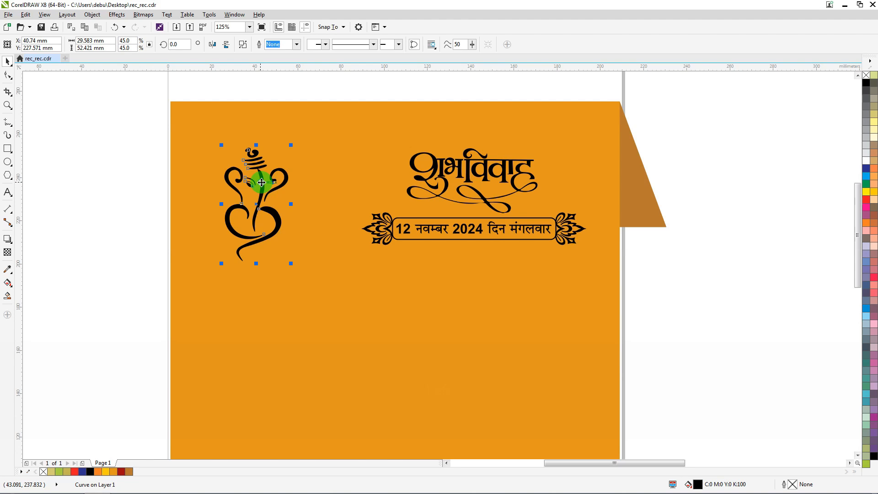
left_click_drag(260, 180, 251, 180)
Step: Move the wedding procession artwork onto the lower-right area of the orange card
scroll(256, 178, "down", 5)
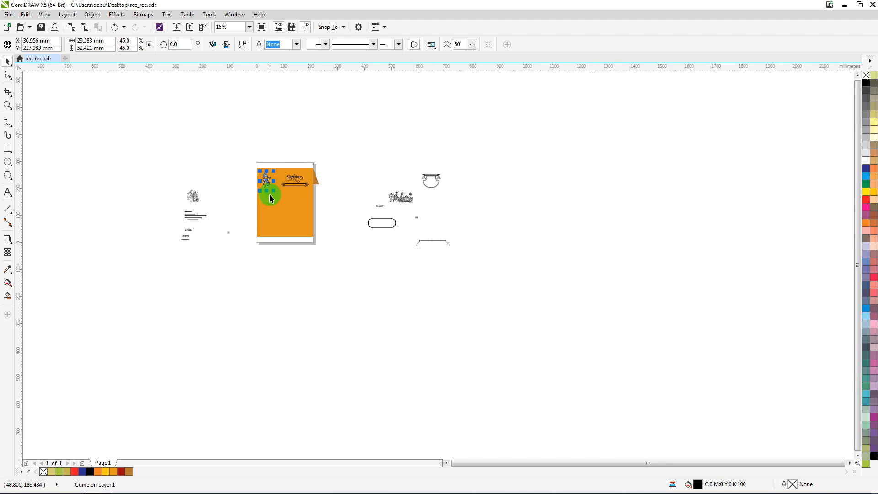
scroll(403, 196, "up", 3)
left_click_drag(418, 196, 247, 297)
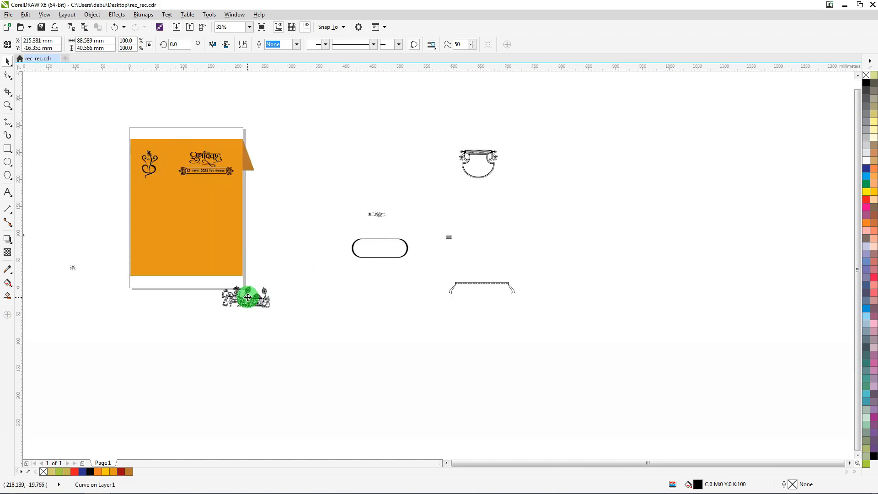
scroll(247, 297, "up", 6)
scroll(304, 261, "down", 3)
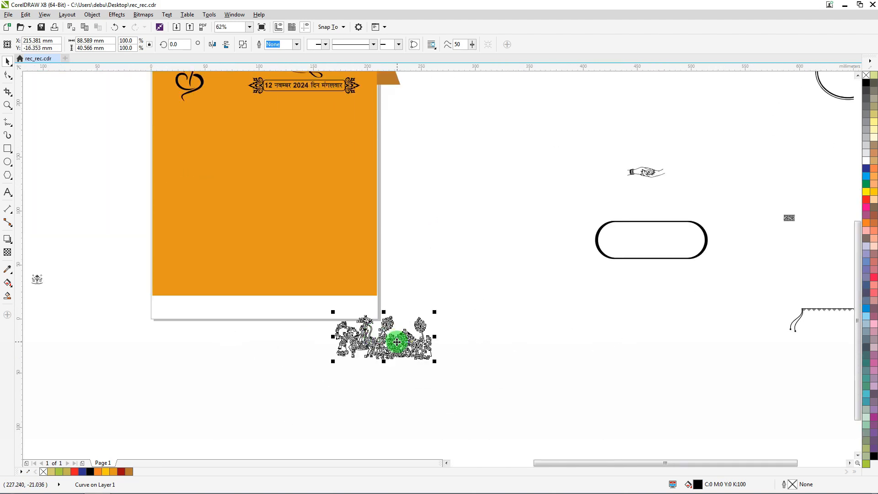
left_click_drag(397, 342, 313, 239)
scroll(340, 280, "up", 2)
scroll(313, 238, "down", 2)
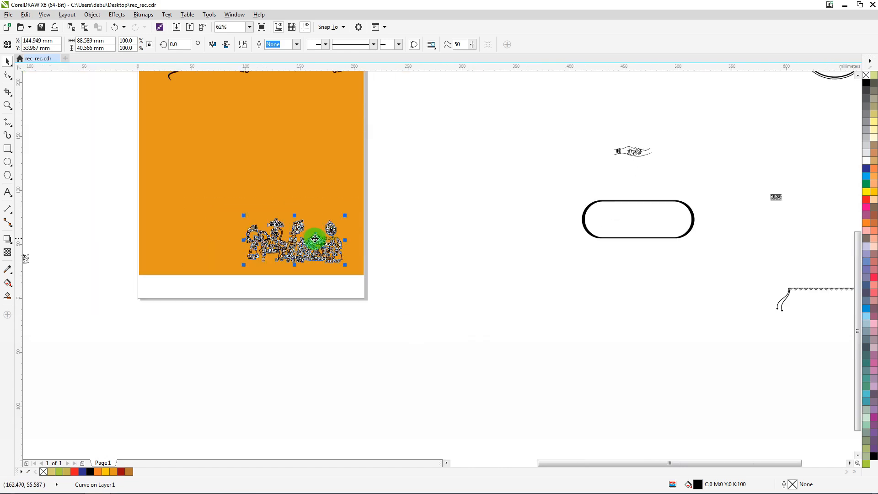
left_click(270, 308)
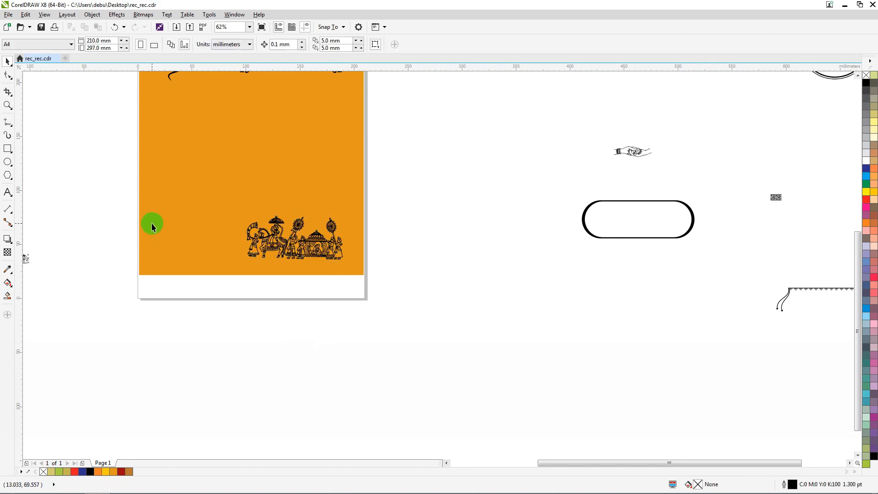
Step: Place the sender address text block in the card's lower-left area, beside the procession artwork
scroll(152, 223, "down", 2)
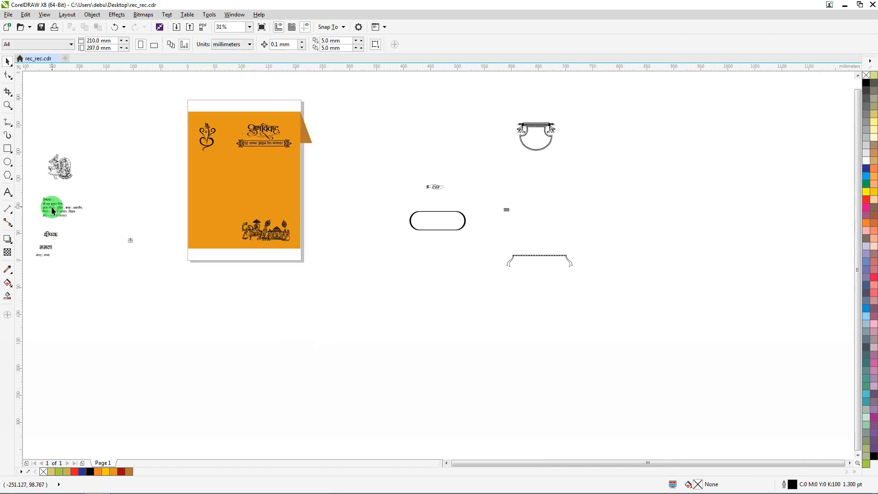
left_click_drag(52, 210, 200, 225)
scroll(211, 229, "up", 2)
scroll(211, 228, "up", 2)
key("Up")
Step: Nudge the procession artwork 0.3 mm down and 2 mm right, away from the sender address text
left_click(420, 234)
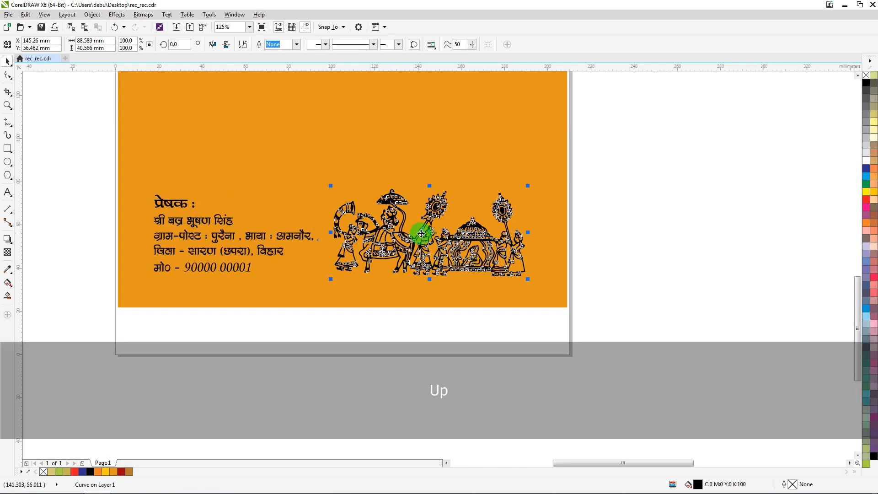
key("Down")
key("Down")
key("Down")
key("Right")
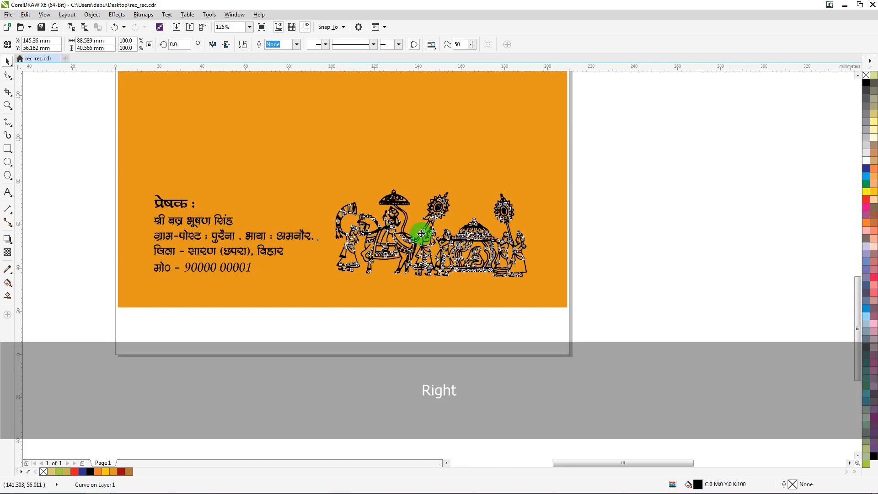
key("Right")
key("Right")
key("Right")
key("Right")
key("Right")
key("Right")
key("Right")
key("Right")
key("Right")
key("Right")
key("Right")
key("Right")
key("Right")
key("Right")
key("Right")
key("Right")
key("Right")
key("Right")
key("Right")
Step: Left-align the Ganesha symbol with the sender address text and nudge both slightly right
scroll(368, 226, "down", 1)
scroll(277, 251, "down", 2)
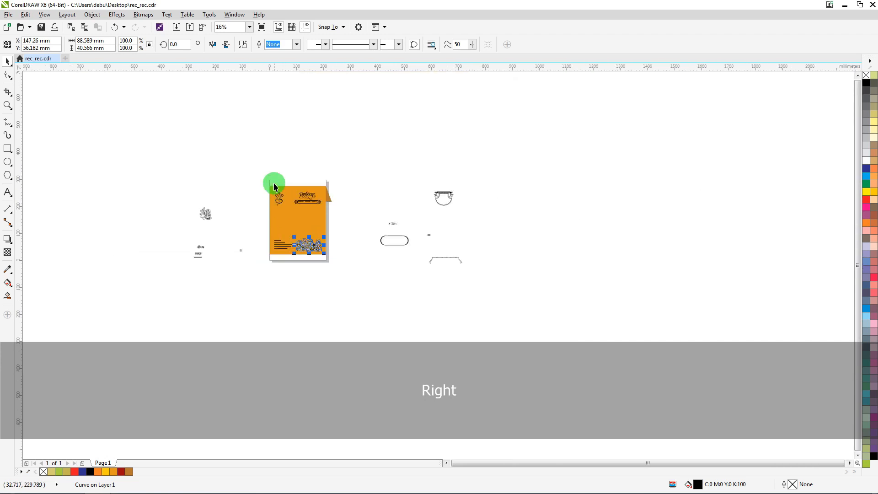
left_click(274, 195)
scroll(276, 194, "up", 2)
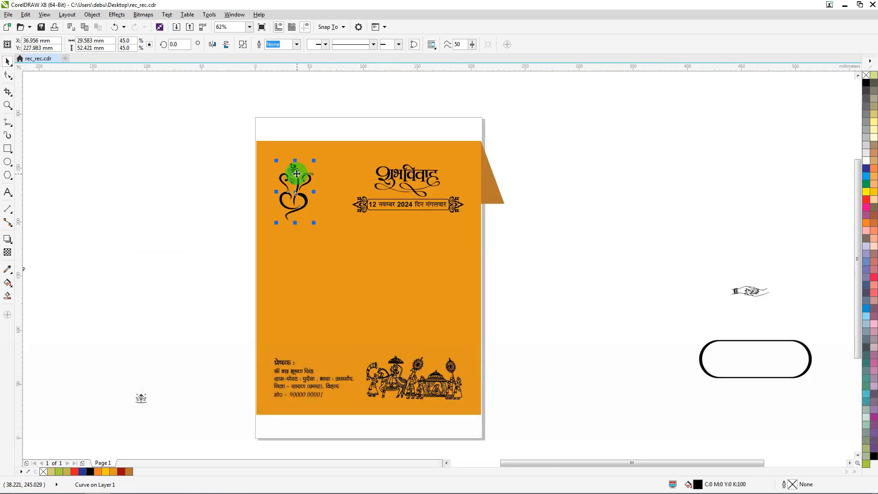
key("shift")
left_click(287, 364, "shift")
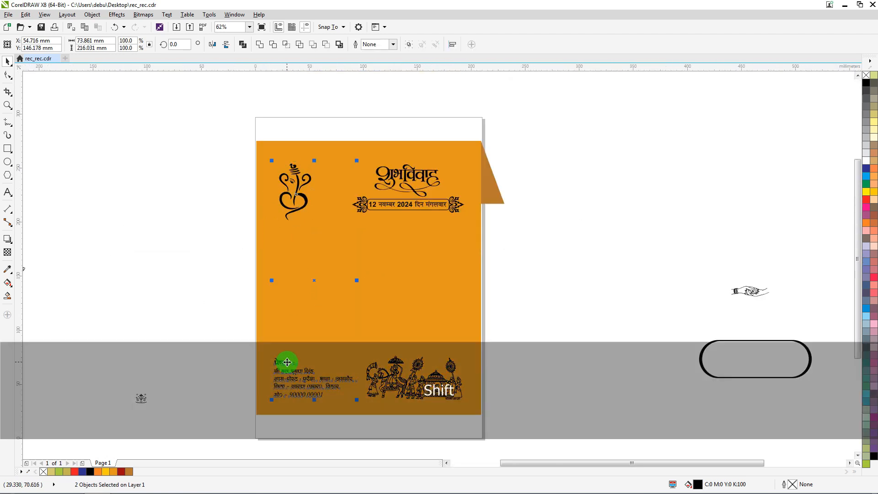
key("l")
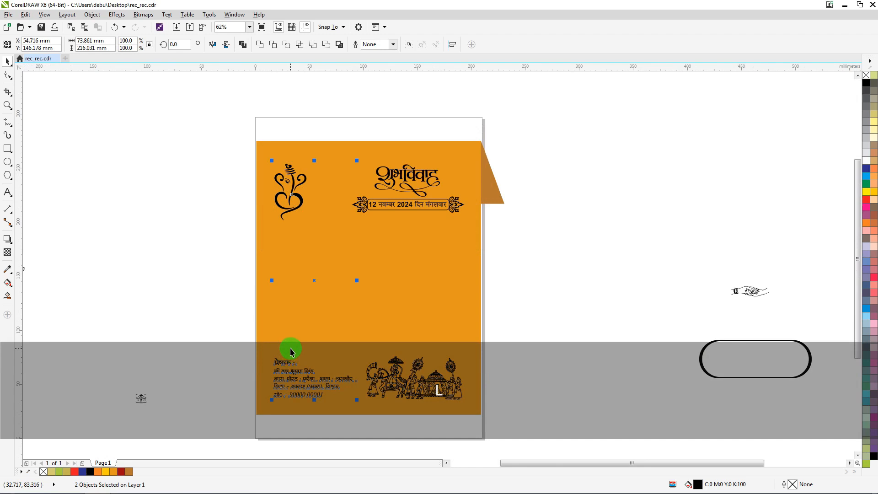
key("Right")
left_click(594, 314)
scroll(415, 348, "down", 2)
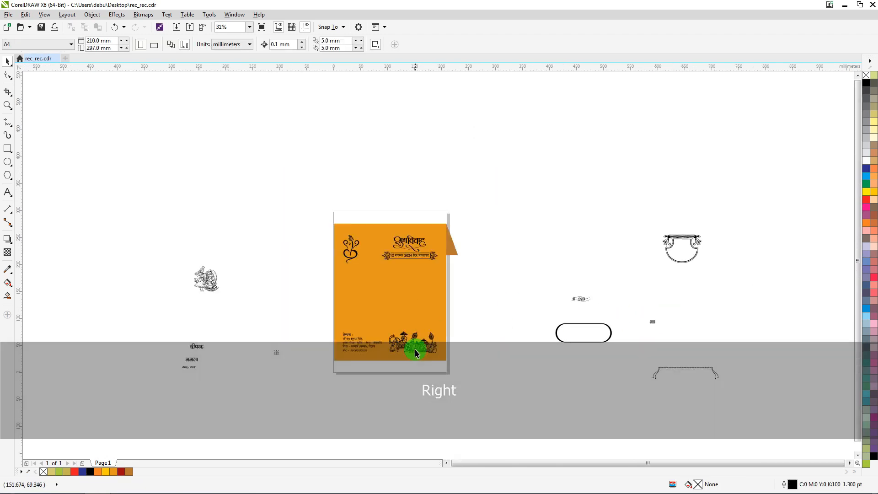
scroll(415, 351, "up", 2)
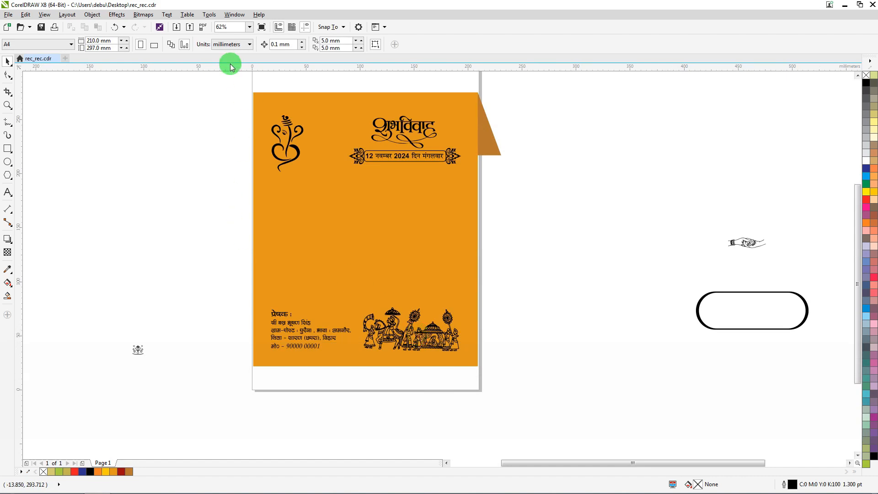
Step: Move the bride-and-groom artwork onto the orange card, directly below the Ganesha symbol
scroll(291, 155, "down", 2)
left_click_drag(143, 190, 278, 184)
scroll(295, 177, "up", 4)
scroll(278, 185, "up", 6)
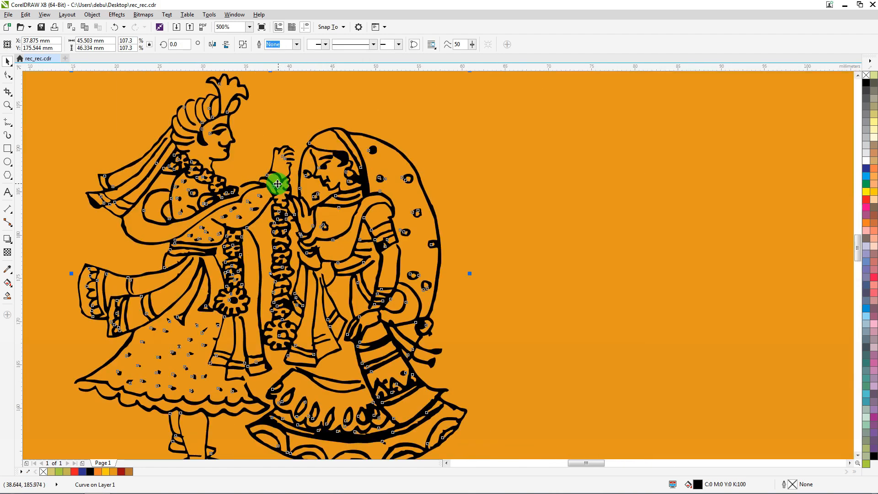
scroll(386, 164, "down", 8)
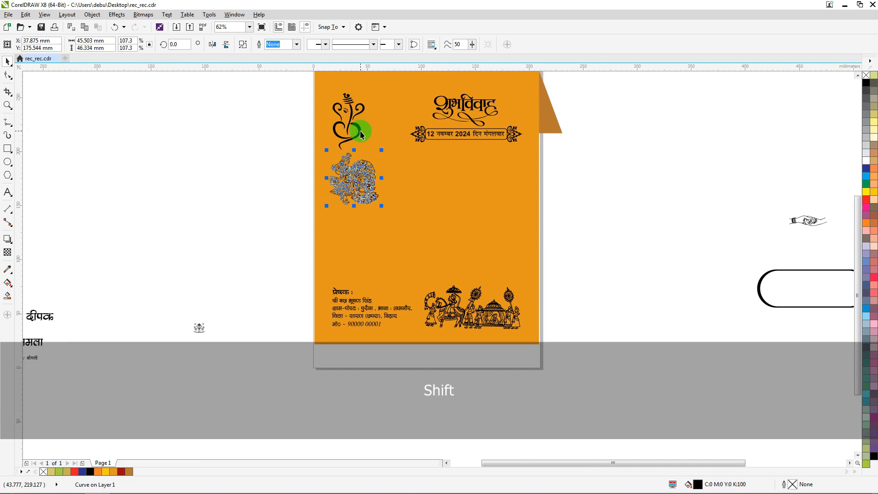
Step: Select the Ganesha symbol and the bride-and-groom artwork together and nudge both slightly right
left_click(360, 126, "shift")
left_click(220, 166)
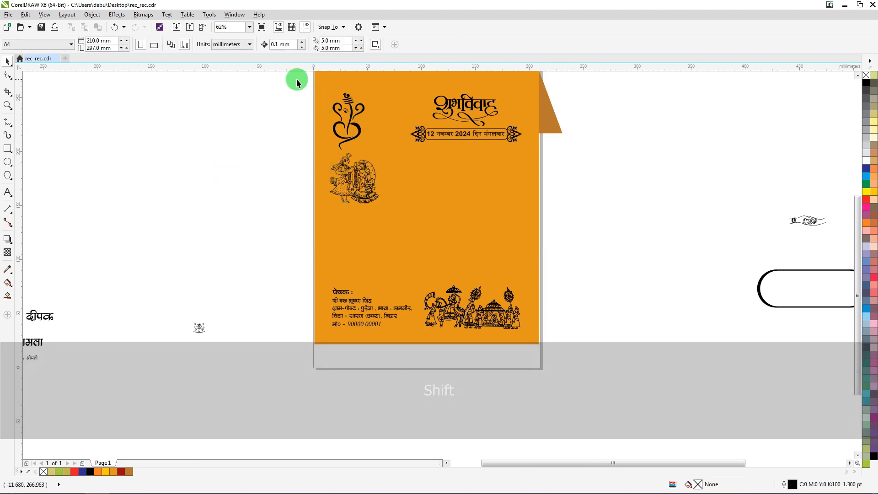
left_click_drag(294, 78, 392, 226)
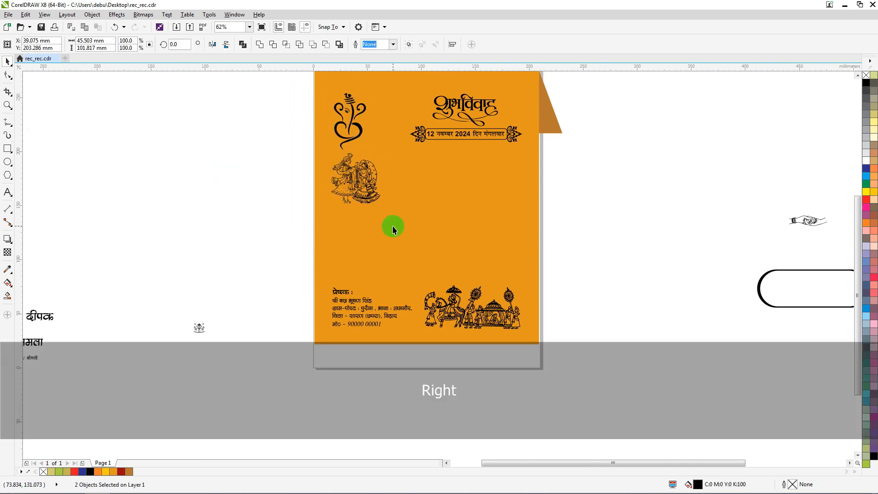
left_click(253, 191)
Step: Nudge only the bride-and-groom artwork 1.8 mm left, under the Ganesha symbol
scroll(357, 174, "up", 2)
left_click(351, 165)
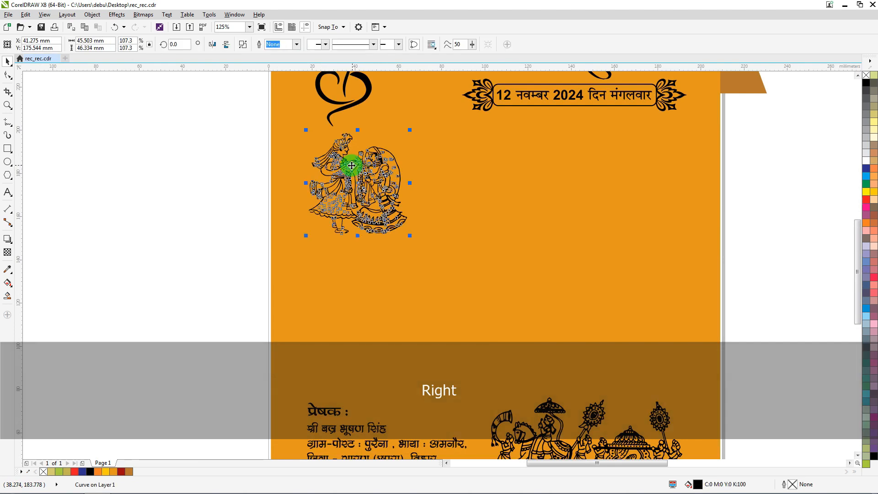
key("Left")
key("Left")
key("Left")
key("Left")
key("Left")
key("Left")
key("Left")
key("Left")
key("Left")
key("Left")
key("Left")
key("Left")
key("Left")
key("Left")
key("Left")
key("Left")
key("Left")
key("Left")
key("Left")
key("Left")
key("Left")
key("Left")
key("Left")
key("Left")
key("Left")
key("Left")
key("Left")
key("Left")
key("Left")
key("Left")
key("Left")
key("Left")
scroll(352, 165, "down", 4)
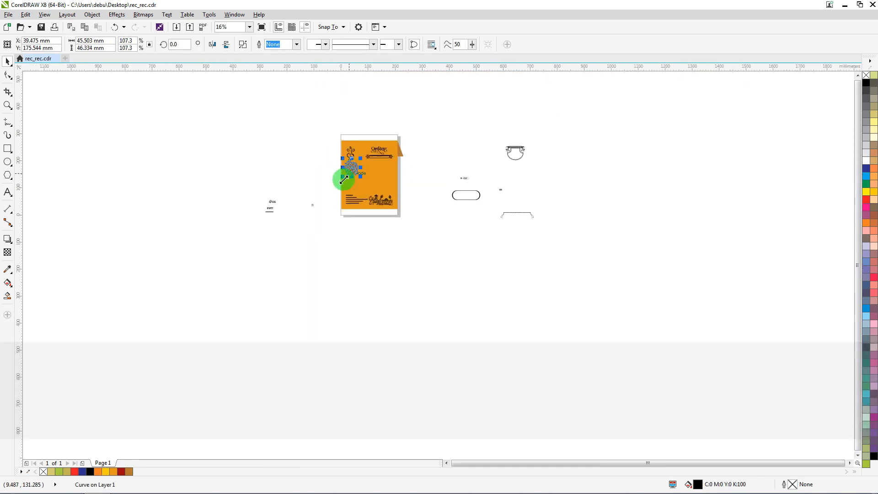
scroll(376, 182, "up", 4)
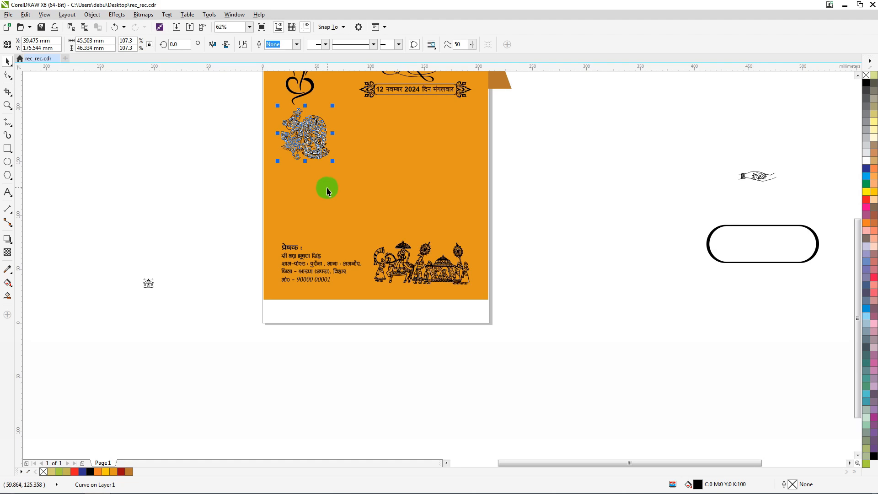
Step: Move the black rounded frame onto the card, placing it to the right of the bride-and-groom artwork
left_click_drag(794, 227, 398, 189)
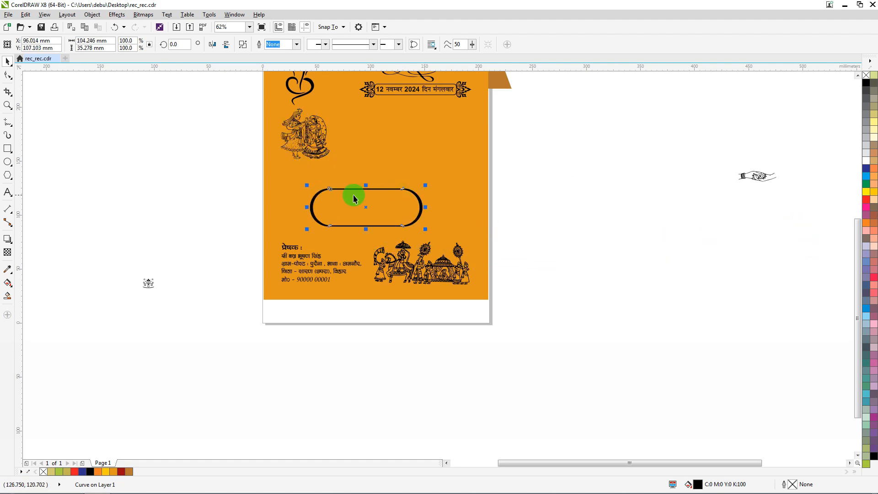
scroll(353, 193, "up", 4)
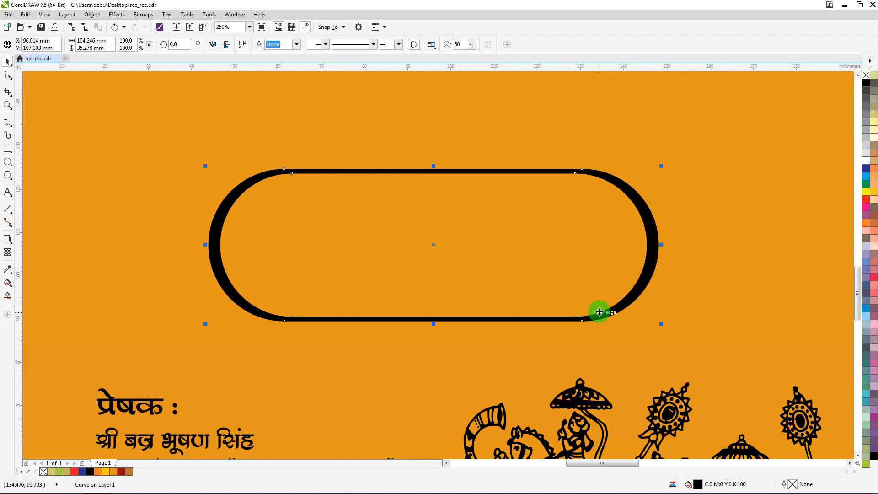
scroll(345, 237, "down", 4)
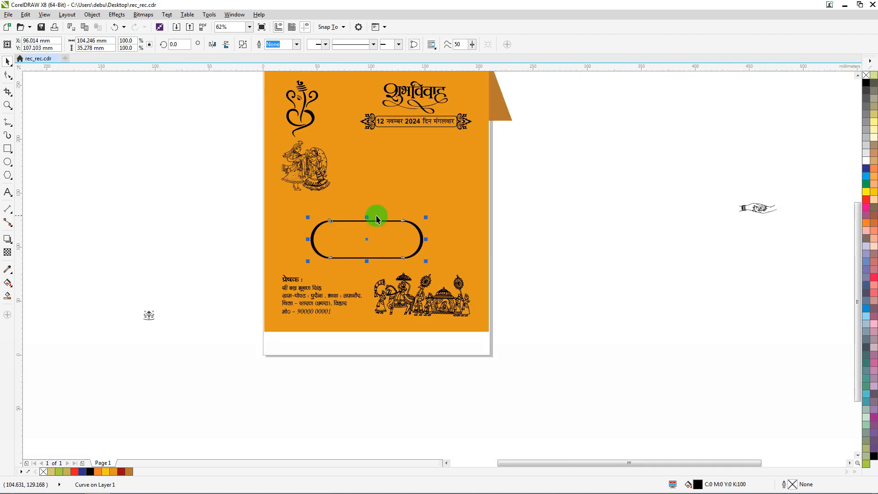
left_click_drag(375, 221, 403, 163)
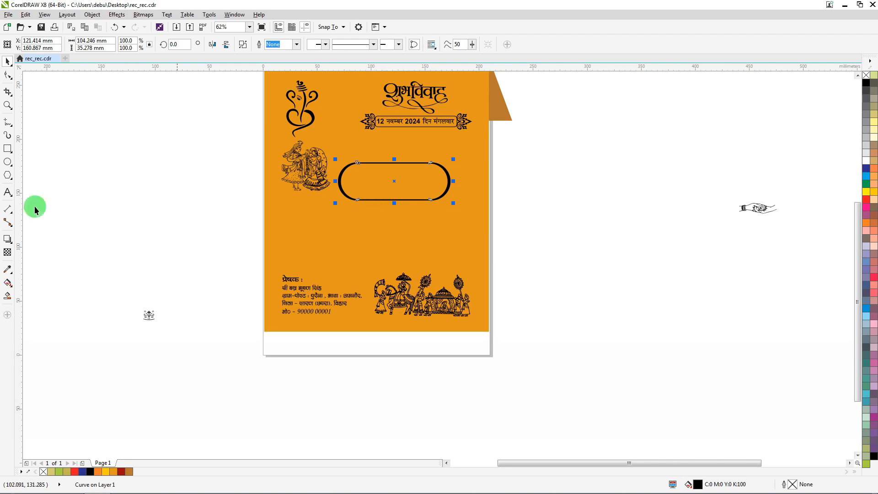
Step: Draw a rectangle about 115 by 37 mm below the rounded frame and round its corners to a radius of about 16.7 mm
left_click(8, 148)
scroll(382, 231, "up", 2)
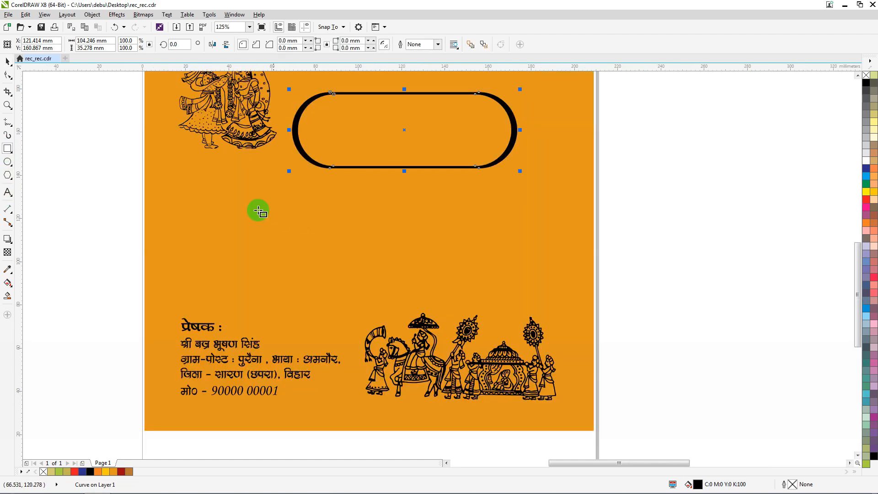
left_click_drag(236, 204, 484, 283)
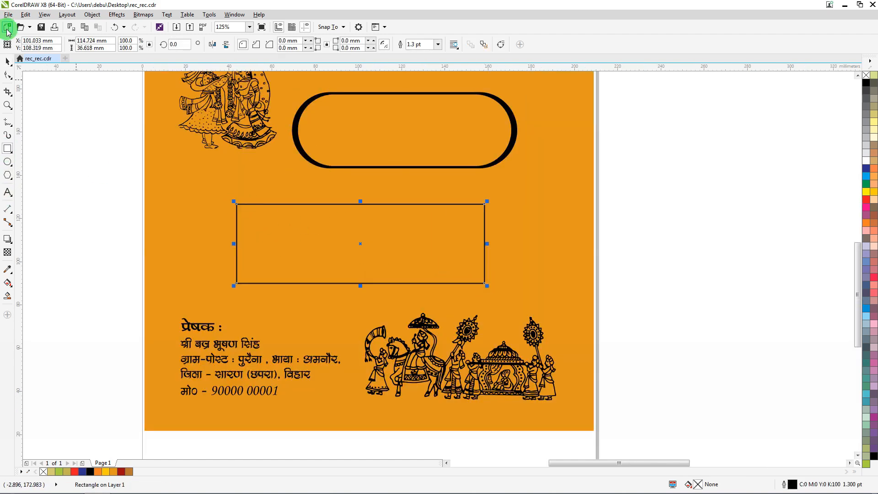
left_click(11, 78)
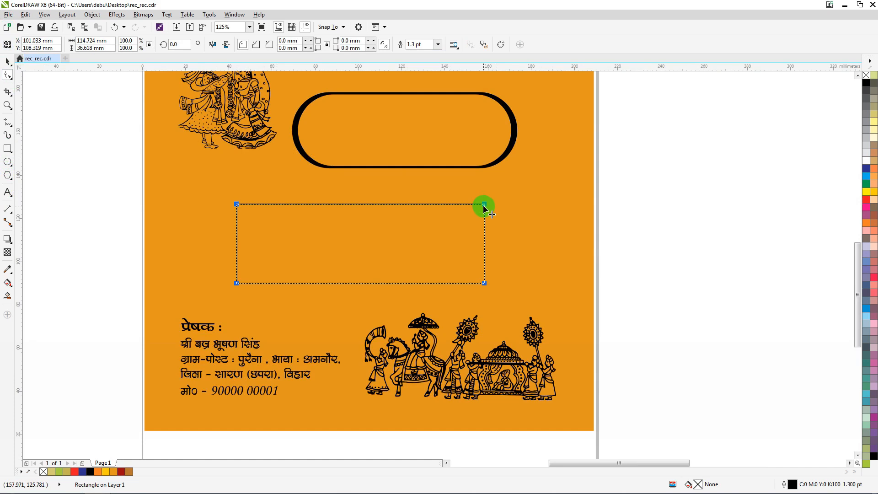
left_click_drag(485, 208, 503, 243)
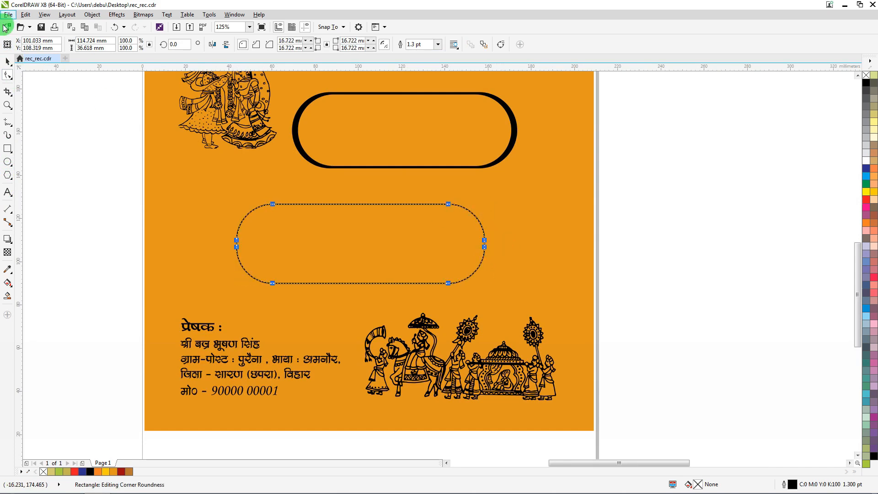
left_click(7, 61)
Step: Fill the new rounded rectangle with black and remove its outline
left_click(867, 83)
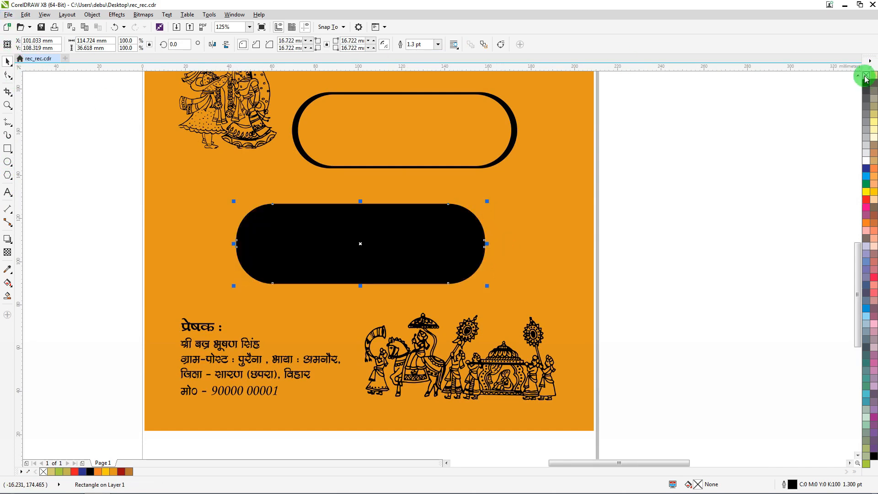
right_click(866, 75)
scroll(388, 252, "up", 2)
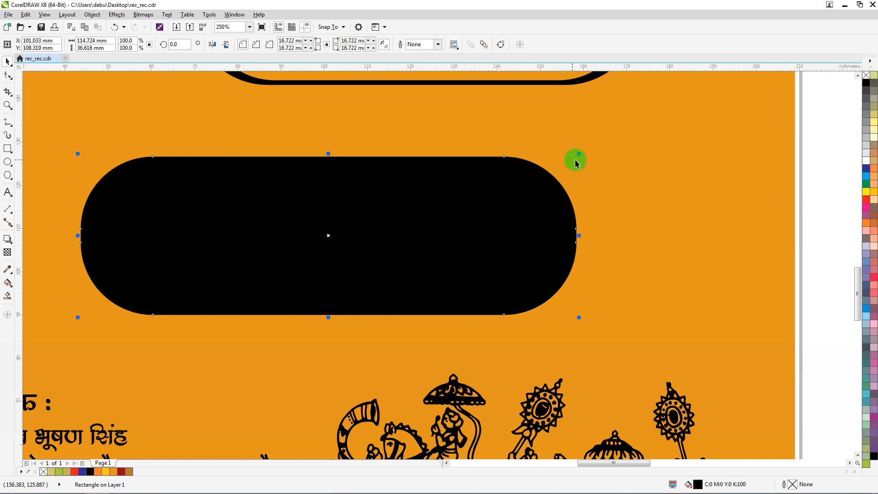
Step: Duplicate the black rounded rectangle in place and fill the copy with white
left_click_drag(252, 213, 368, 150)
key("ctrl+z")
key("ctrl+c")
key("ctrl+v")
key("ctrl+z")
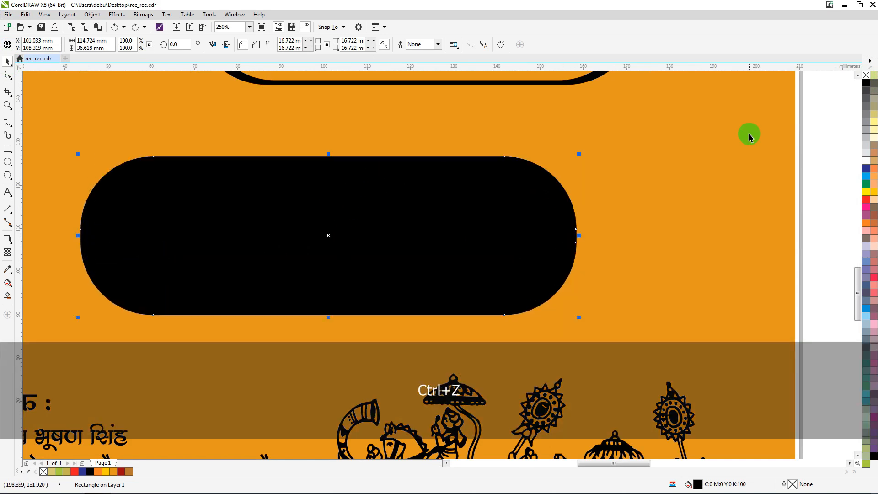
left_click(868, 161)
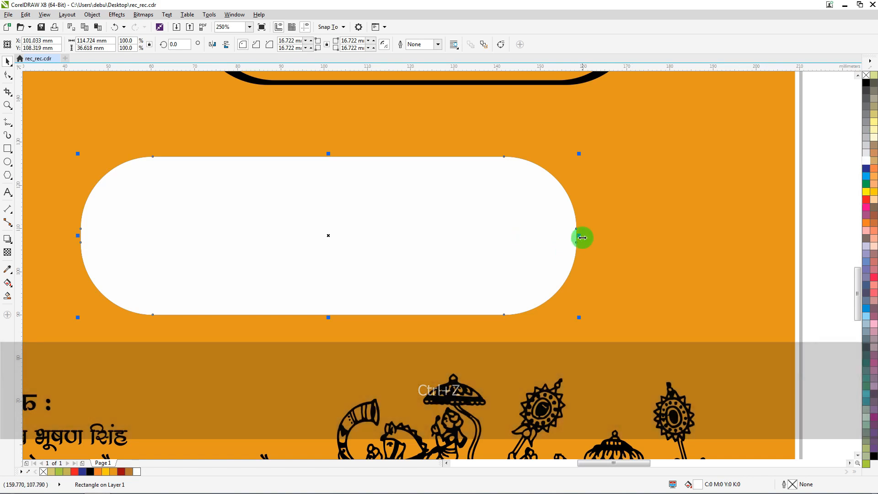
Step: Shrink the white copy about its centre to about 108 by 33 mm, leaving a black rim around it
left_click_drag(579, 236, 568, 237)
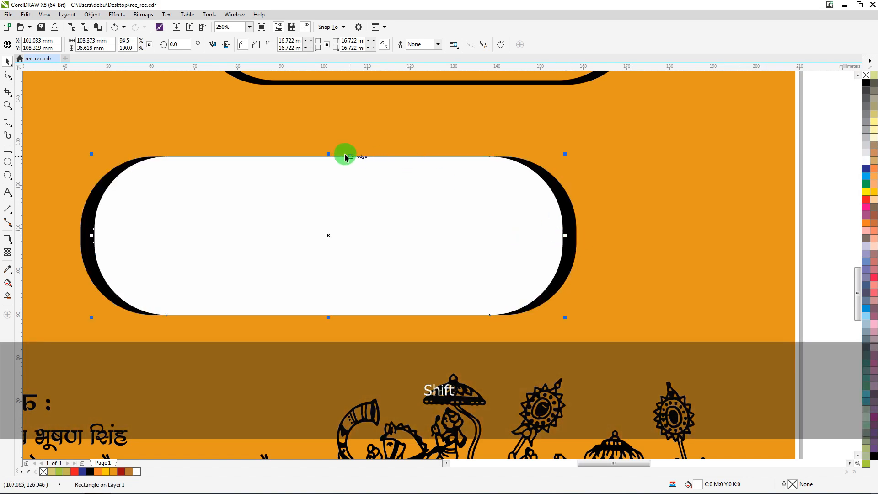
left_click_drag(328, 154, 328, 162)
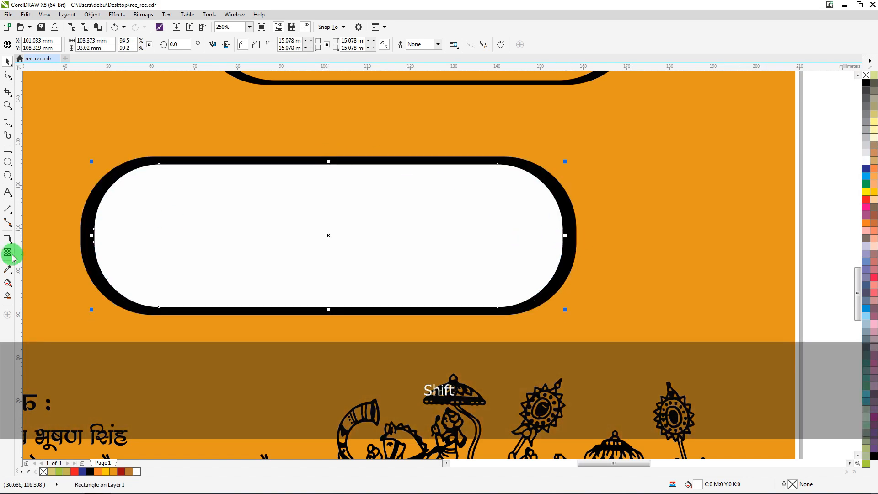
left_click_drag(91, 237, 88, 237)
scroll(87, 236, "down", 1)
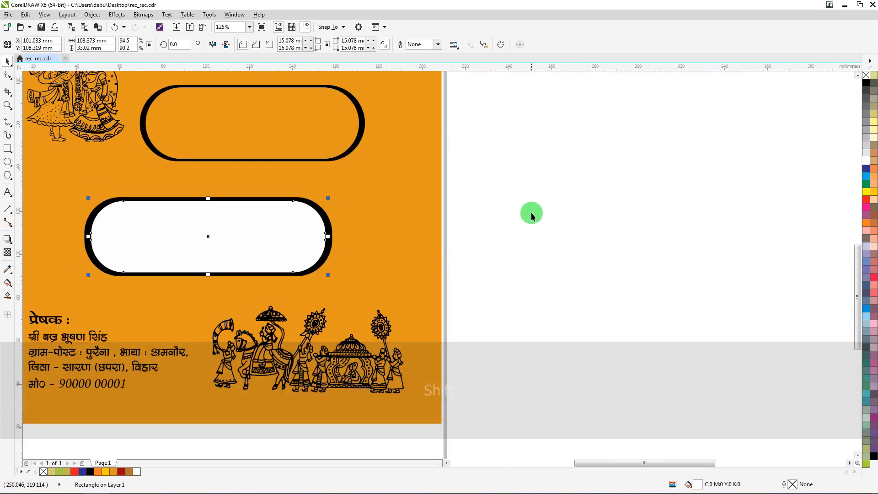
Step: Trim the white rounded shape out of the black one behind it to form a hollow frame
left_click_drag(567, 194, 82, 294)
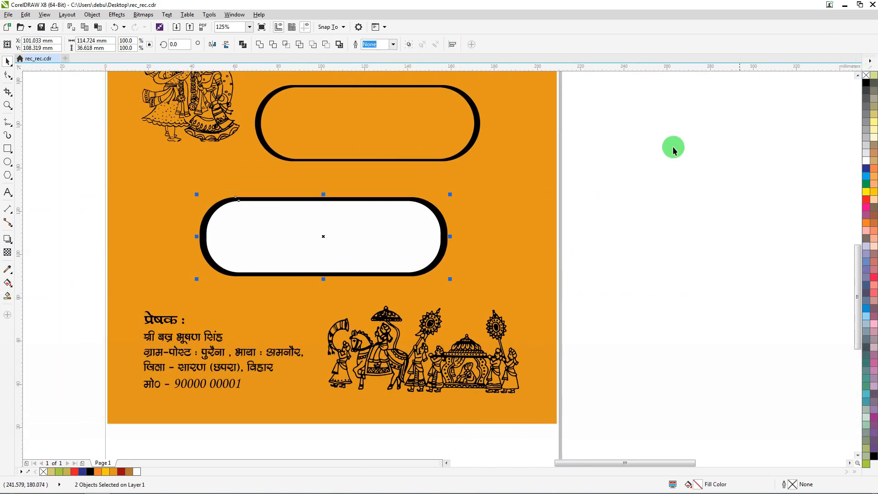
left_click(619, 176)
left_click_drag(212, 222, 279, 224)
key("ctrl+z")
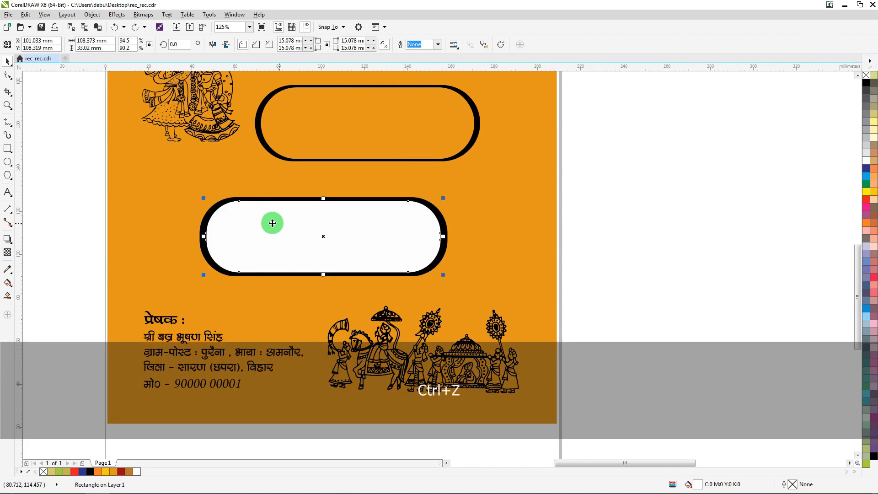
scroll(204, 210, "up", 1)
left_click(231, 198, "shift")
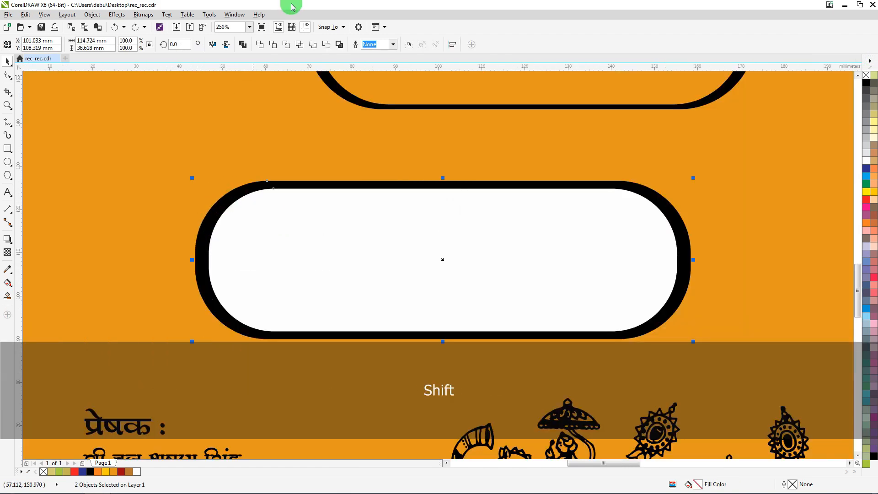
left_click(272, 45)
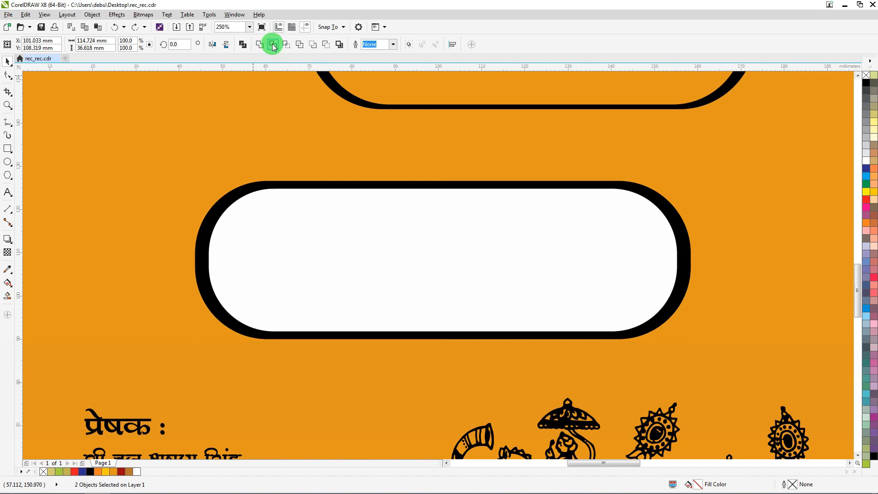
Step: Move the white shape off the card and delete it, along with the newly cut black frame
scroll(197, 171, "down", 1)
left_click(718, 164)
left_click_drag(300, 210, 616, 203)
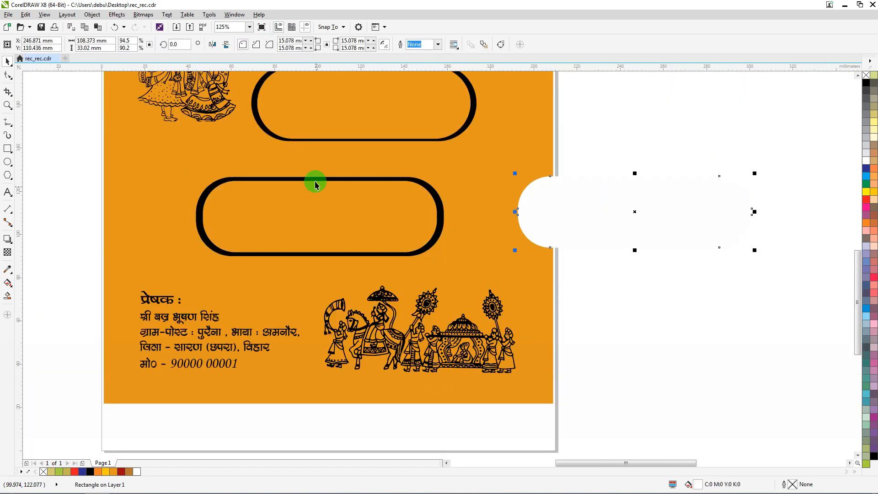
key("Delete")
left_click(434, 177)
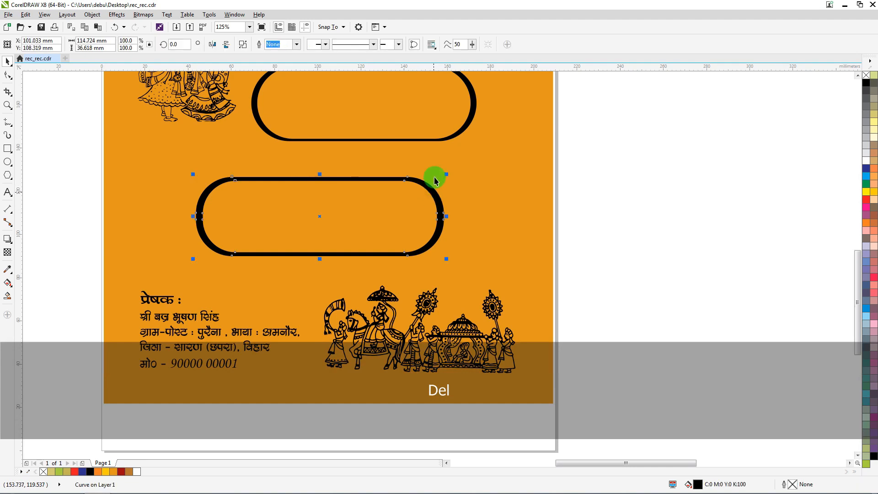
key("Delete")
Step: Move the original rounded frame down above the sender address and procession, and centre it horizontally with the card
left_click_drag(464, 121, 423, 248)
left_click(487, 179, "shift")
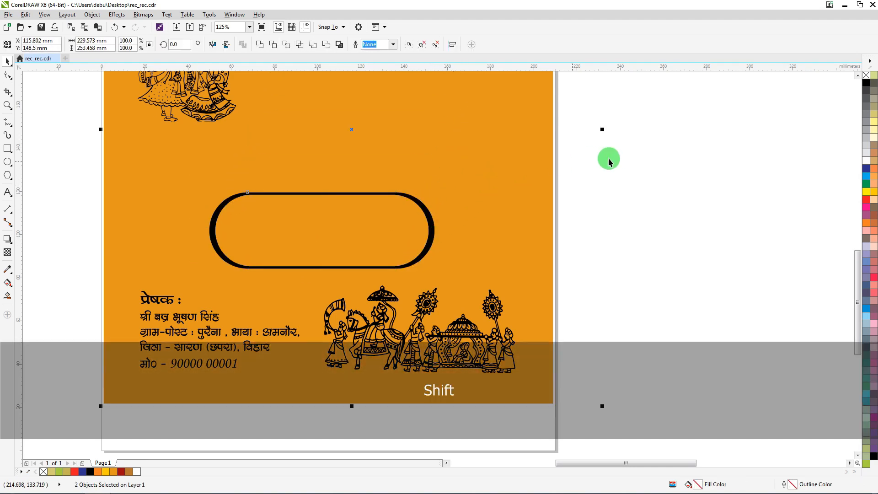
key("c")
left_click(648, 149)
left_click_drag(648, 149, 78, 295)
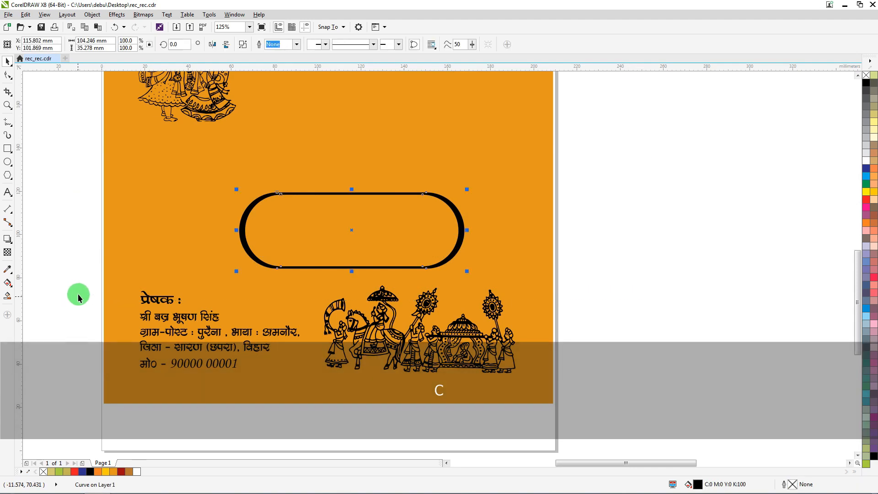
Step: Bring the श्रीमान् / श्रीमती text from beside the page into the upper-left part of the rounded recipient frame
scroll(102, 218, "down", 4)
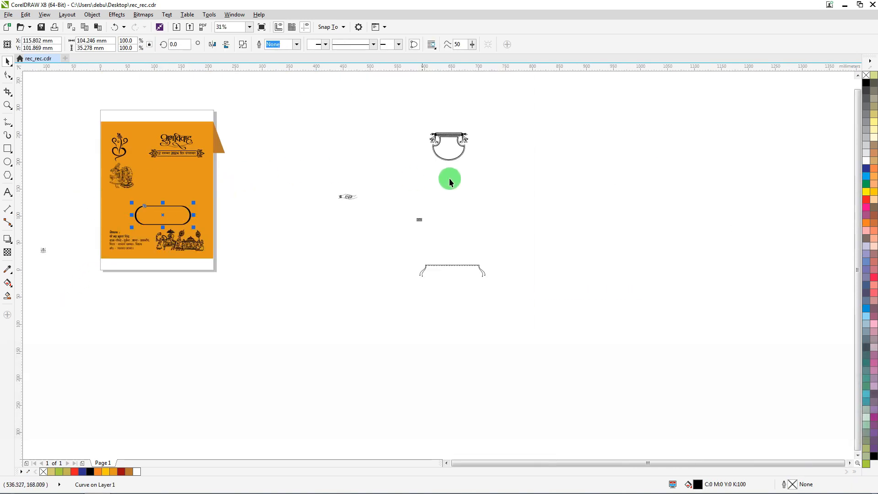
scroll(406, 231, "down", 2)
scroll(215, 235, "up", 2)
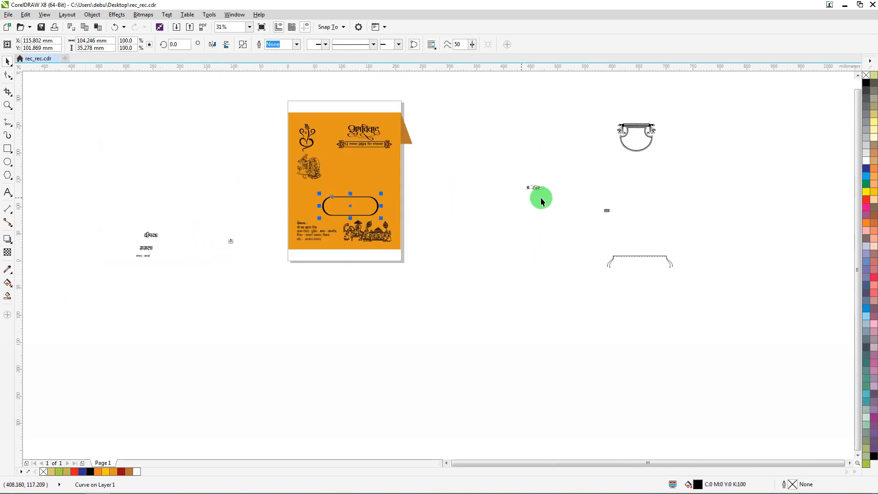
scroll(135, 254, "up", 3)
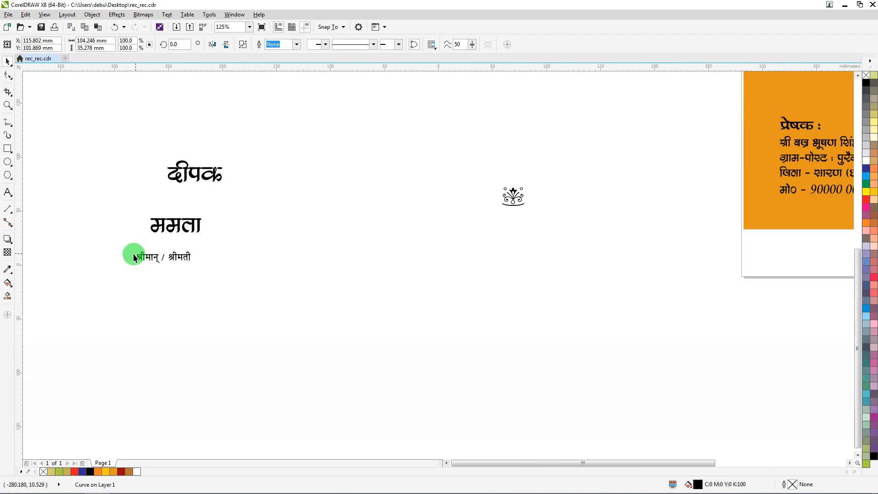
scroll(133, 253, "down", 3)
left_click(305, 226)
left_click_drag(333, 201, 333, 196)
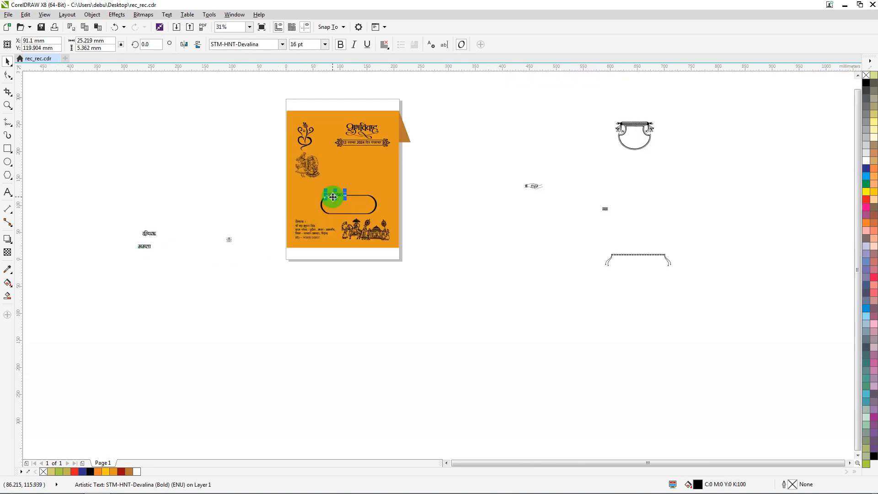
scroll(334, 198, "up", 6)
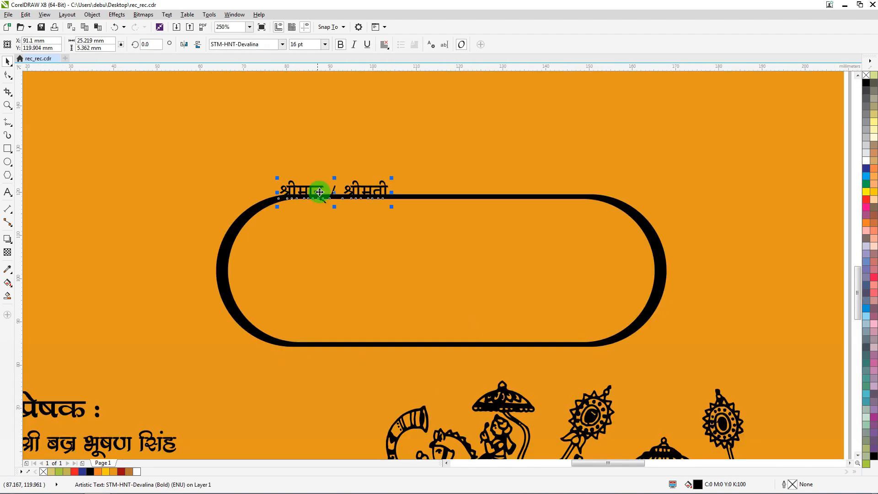
left_click_drag(316, 188, 301, 227)
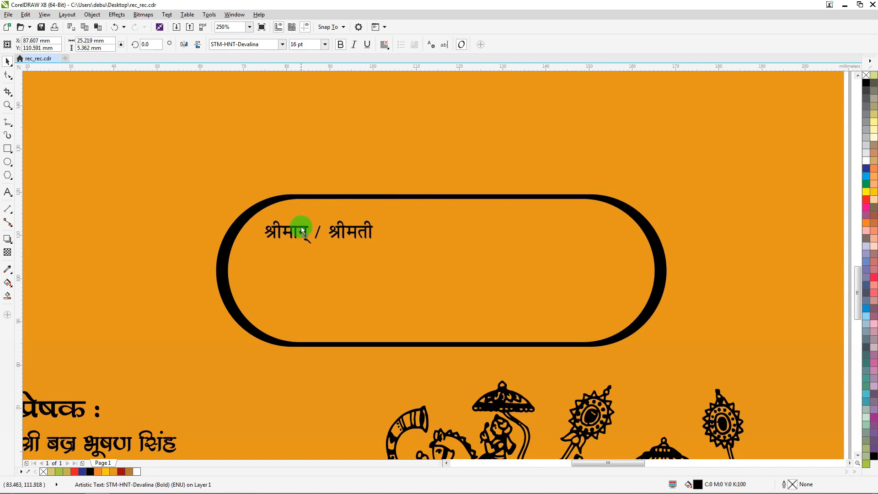
left_click_drag(301, 227, 295, 235)
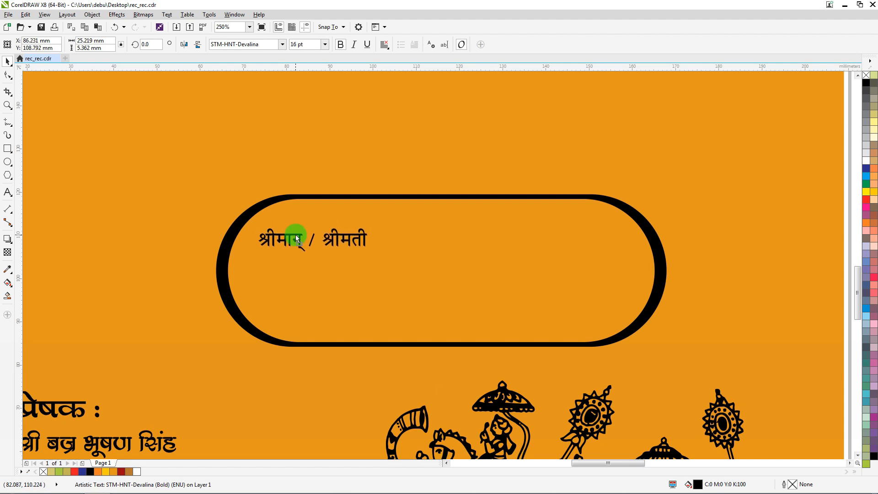
Step: Draw a horizontal line about 56 mm long beside the श्रीमान् / श्रीमती text and set its outline to 1.0 pt
left_click(9, 124)
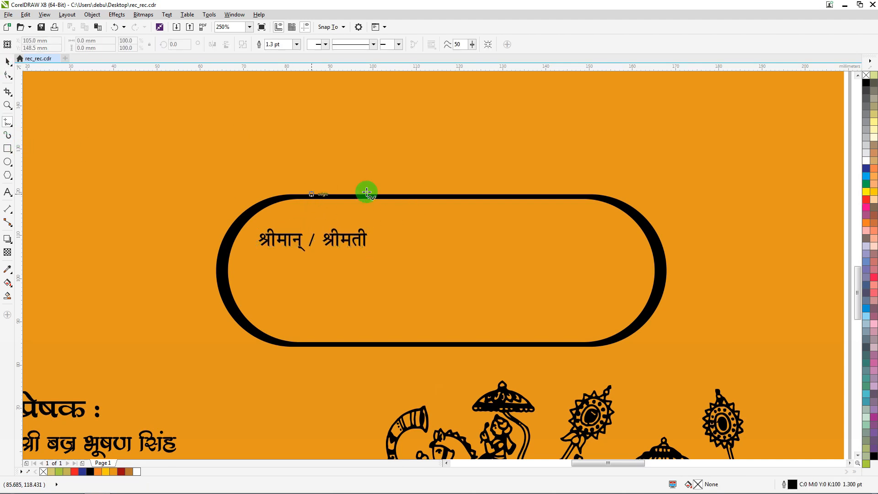
left_click(374, 245, "ctrl")
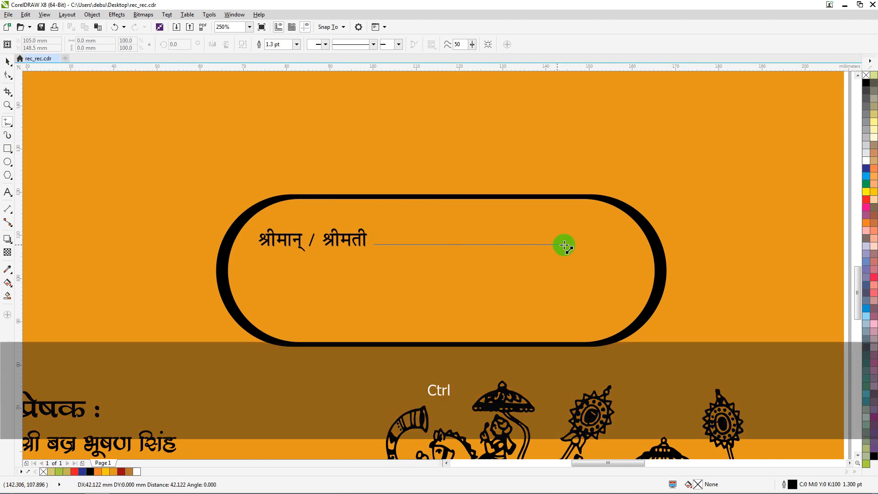
left_click(616, 257, "ctrl")
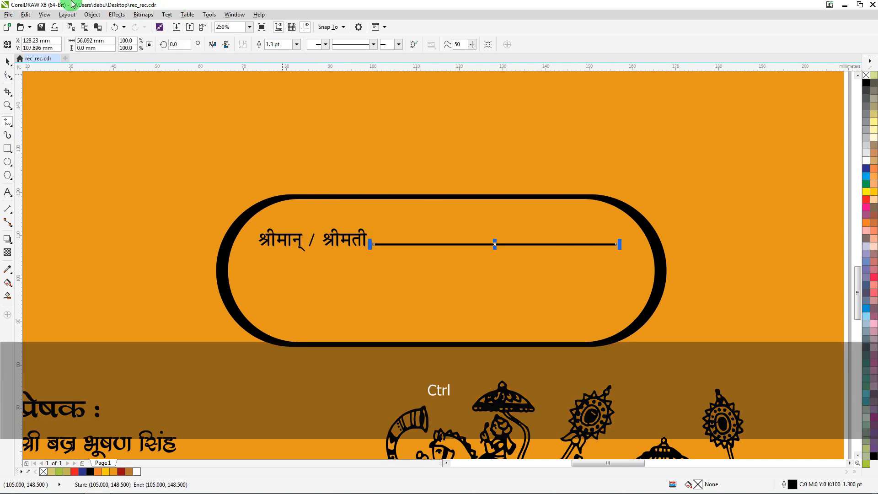
key("F12")
key("Return")
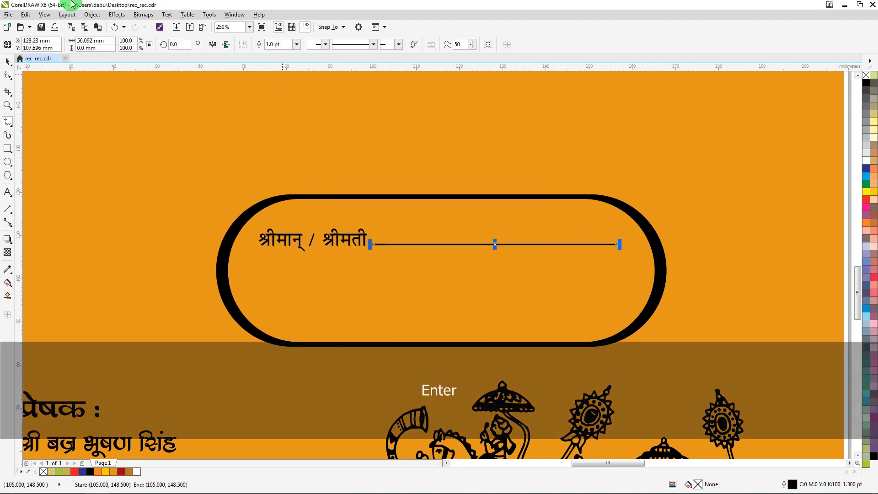
Step: Convert the line's outline to an object and lengthen it rightward to about 58 mm
left_click(92, 14)
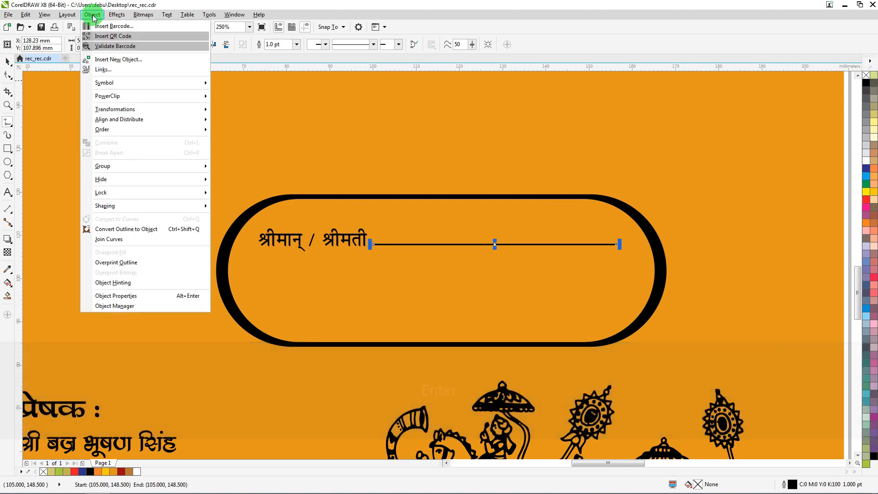
left_click(152, 231)
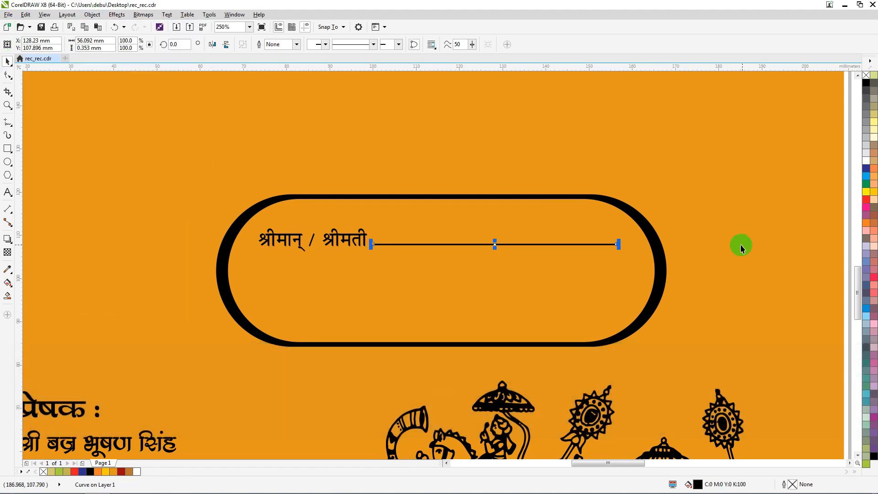
left_click_drag(621, 244, 629, 245)
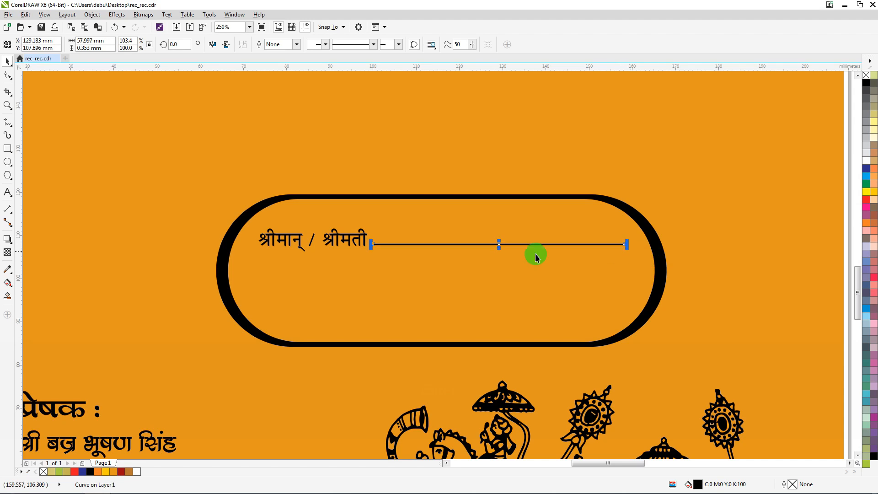
Step: Duplicate the line twice below at about 8 mm spacing and align the centres of all three lines vertically
scroll(426, 286, "up", 1)
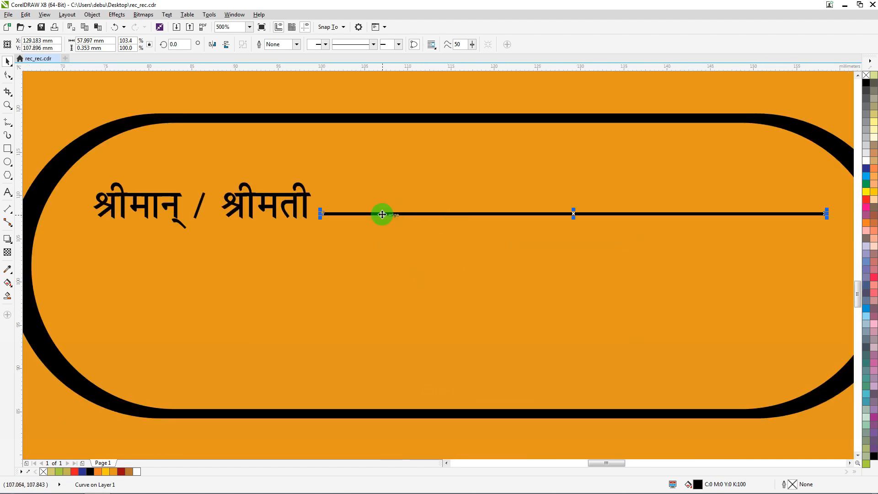
left_click_drag(377, 214, 382, 284)
key("ctrl")
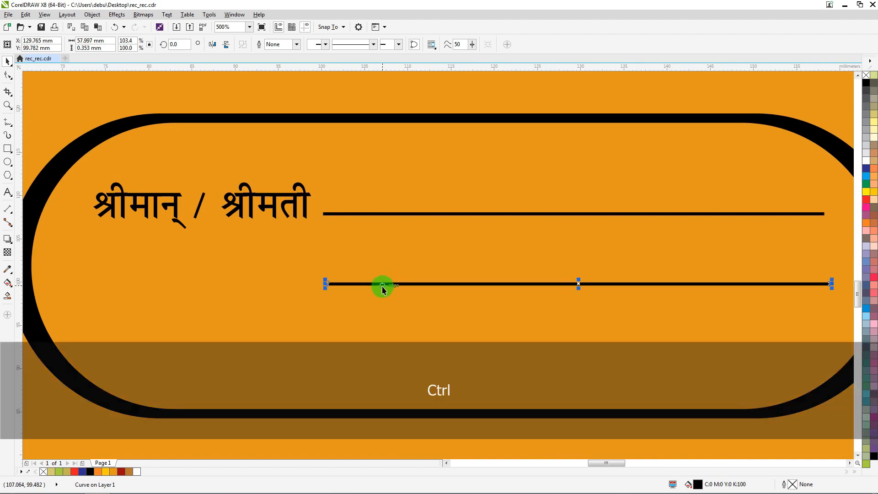
key("ctrl+d")
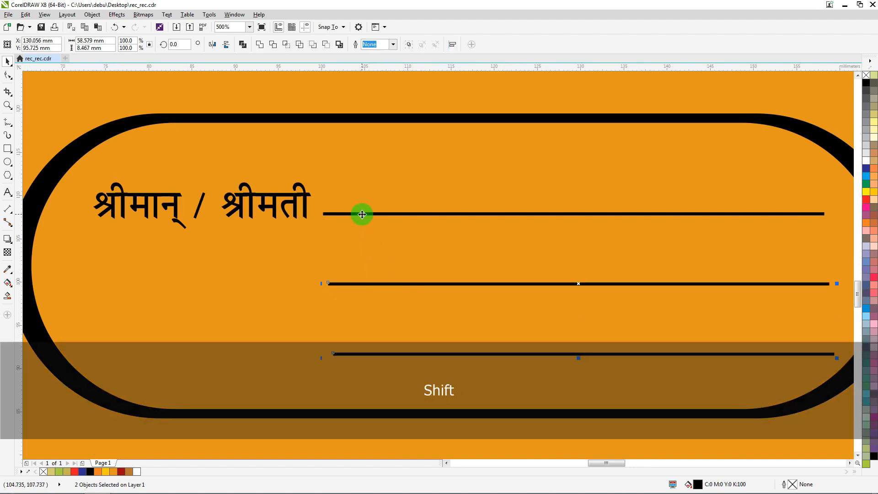
key("c")
scroll(278, 221, "down", 2)
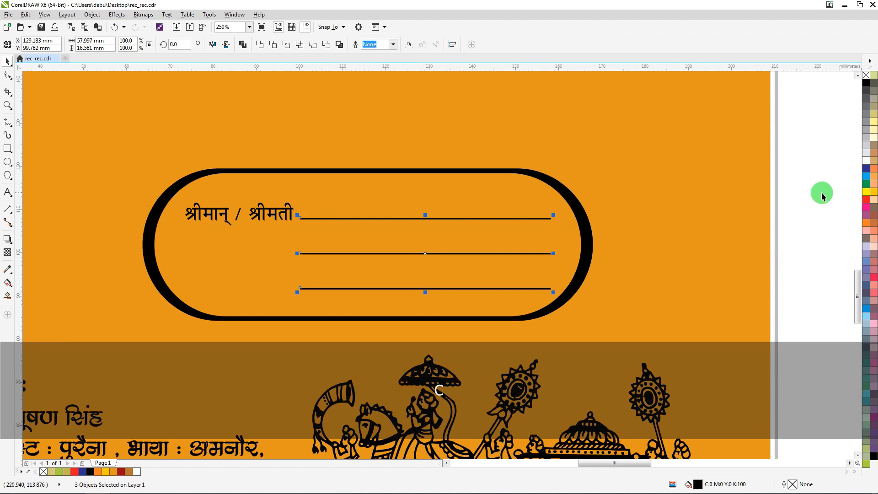
left_click(415, 199)
Step: Shift the श्रीमान् / श्रीमती text and its three lines 1.7 mm down and 1 mm left, and group them
scroll(415, 199, "down", 2)
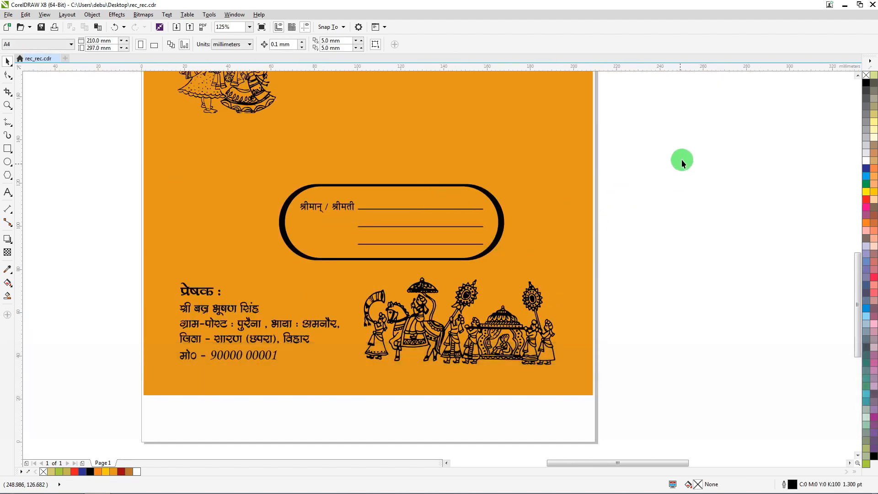
left_click_drag(237, 243, 221, 252)
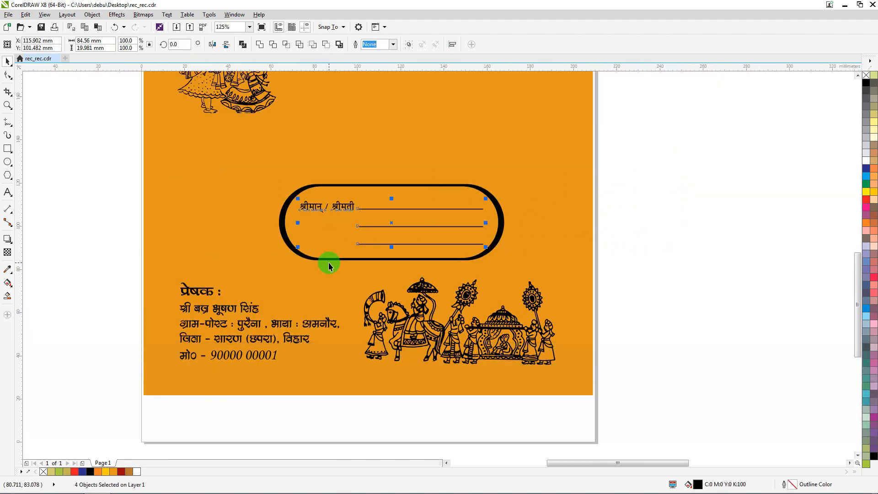
key("Down")
key("Down")
key("Down")
key("Down")
key("Down")
key("Down")
key("Down")
key("Down")
key("Down")
key("Down")
key("Down")
key("Down")
key("Down")
key("Down")
key("Down")
key("Down")
key("Down")
key("Down")
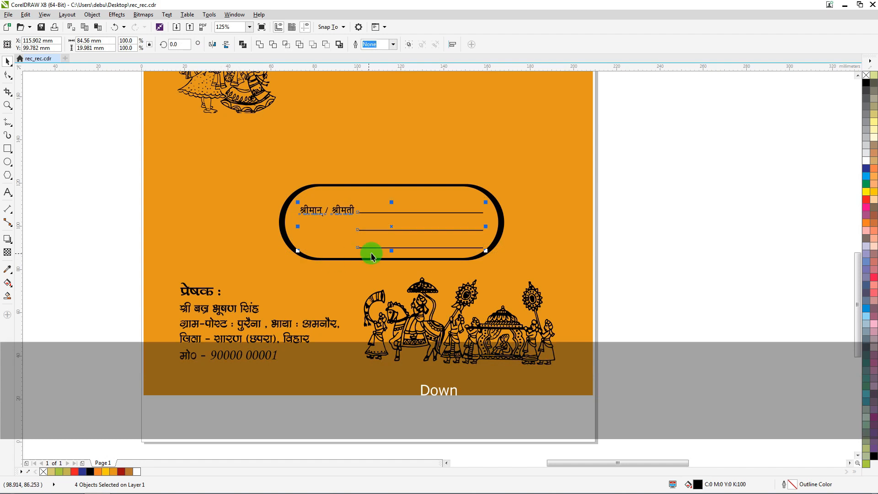
key("Left")
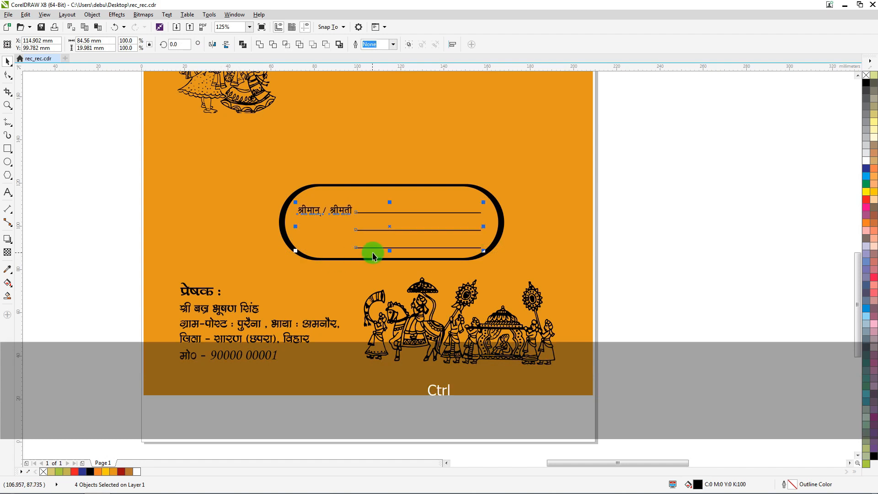
key("ctrl+g")
left_click(687, 192)
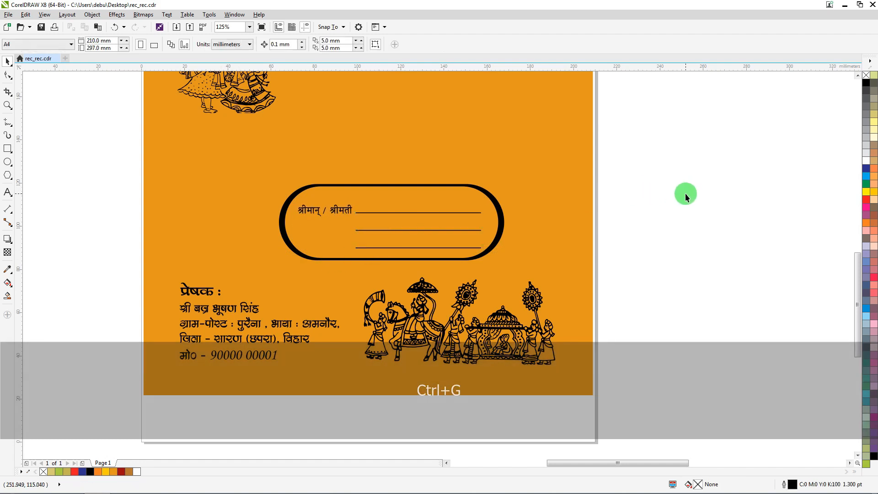
Step: Move the ornamental round-bottomed frame from beside the page onto the card, directly below the date banner
scroll(473, 169, "down", 5)
scroll(476, 159, "up", 2)
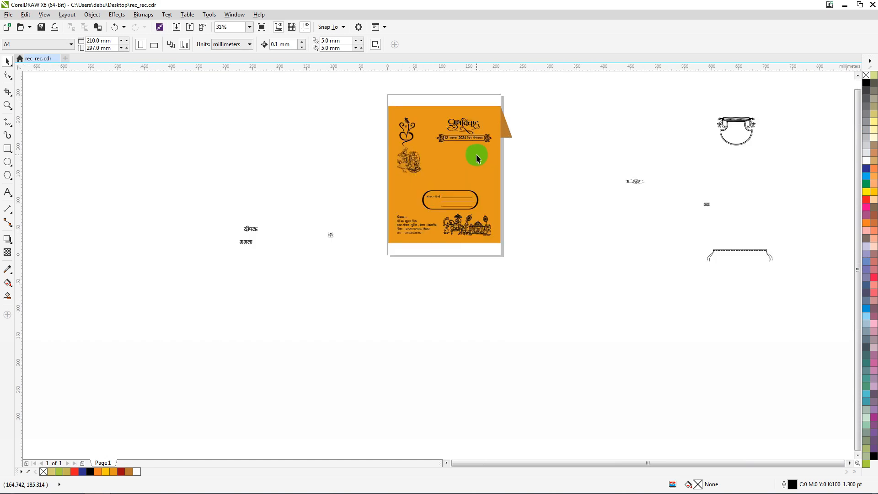
scroll(476, 159, "up", 2)
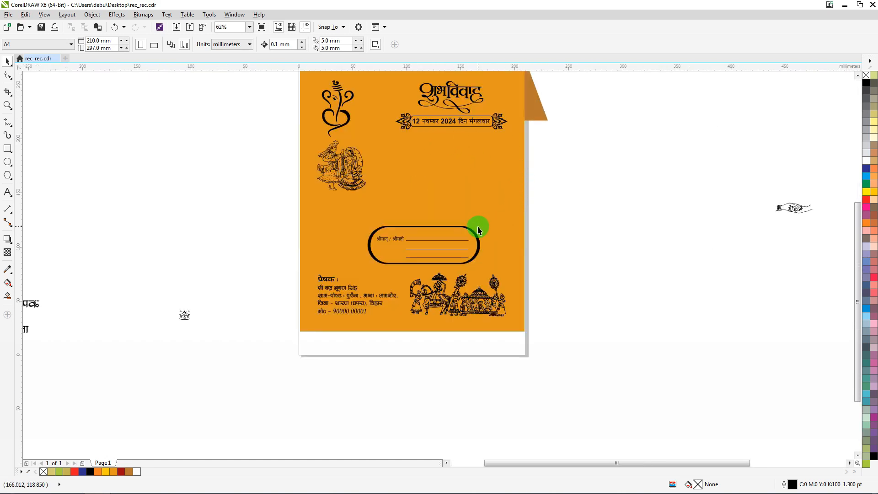
scroll(476, 225, "down", 2)
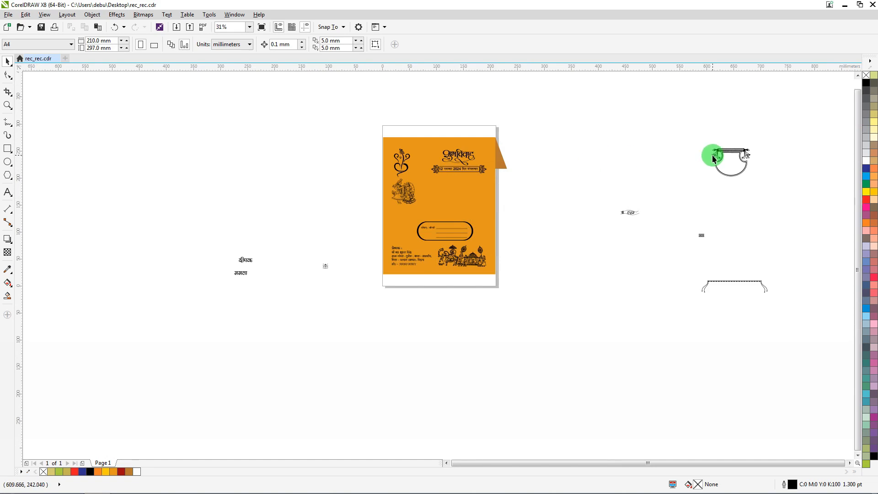
left_click_drag(735, 160, 455, 183)
scroll(455, 183, "up", 2)
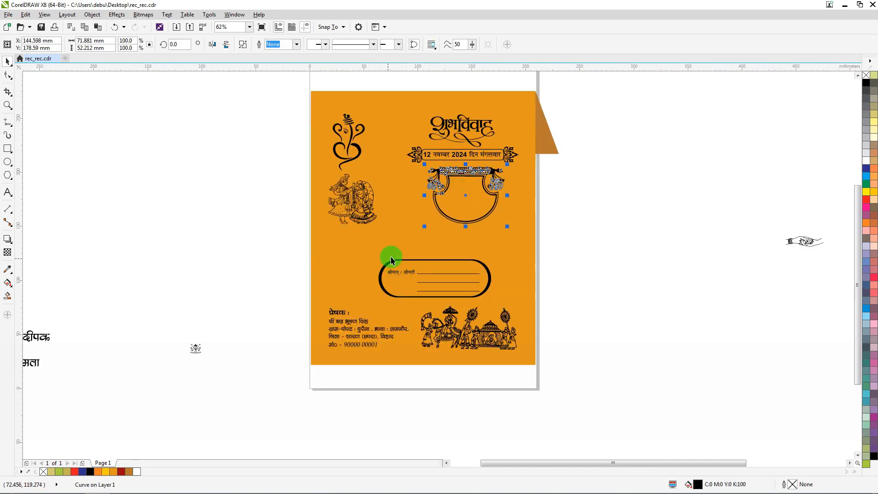
Step: Move the scalloped border with hanging tassels from beside the page to just above the rounded recipient frame
scroll(432, 289, "up", 2)
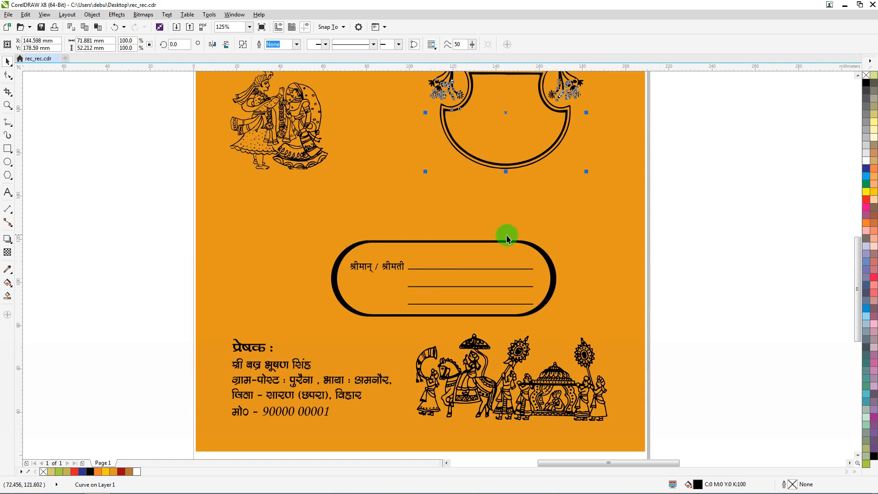
scroll(391, 220, "down", 2)
scroll(610, 221, "down", 2)
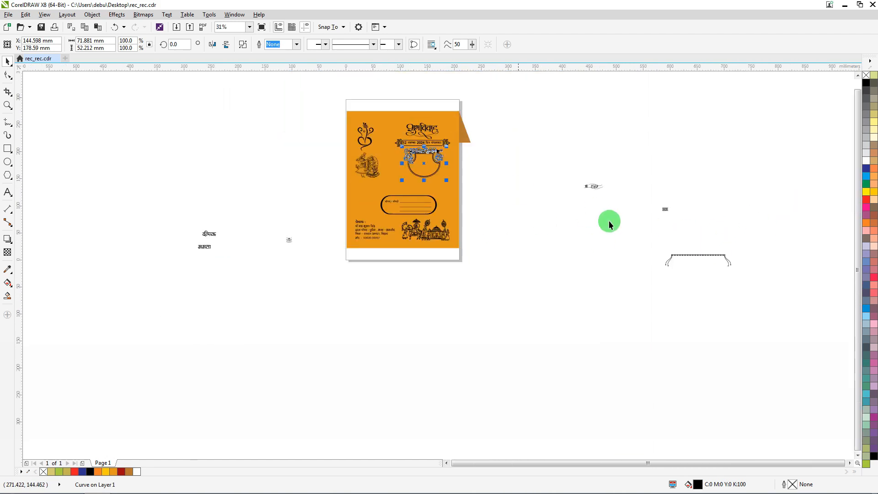
left_click_drag(689, 260, 447, 224)
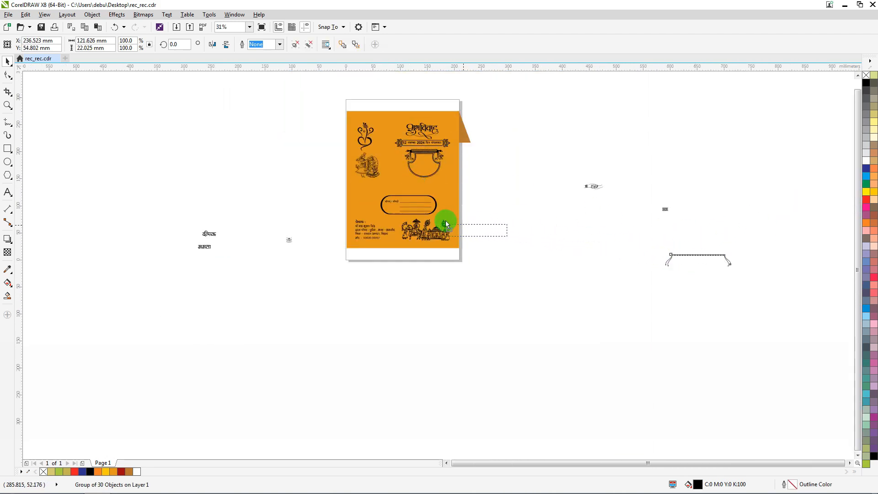
left_click_drag(397, 188, 403, 196)
scroll(398, 190, "up", 2)
scroll(403, 197, "up", 2)
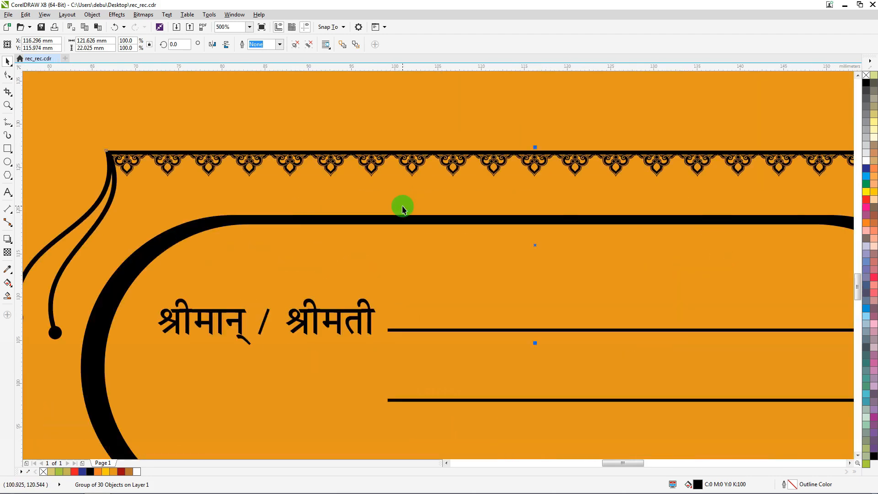
Step: Lower the scalloped border about 3.6 mm toward the rounded frame's top edge and centre it horizontally on the frame
key("Down")
key("Down")
key("Down")
key("Down")
key("Down")
key("Down")
key("Down")
key("Down")
key("Down")
key("Down")
key("Down")
key("Down")
key("Down")
key("Down")
key("Down")
key("Down")
key("Down")
key("Down")
key("Down")
key("Down")
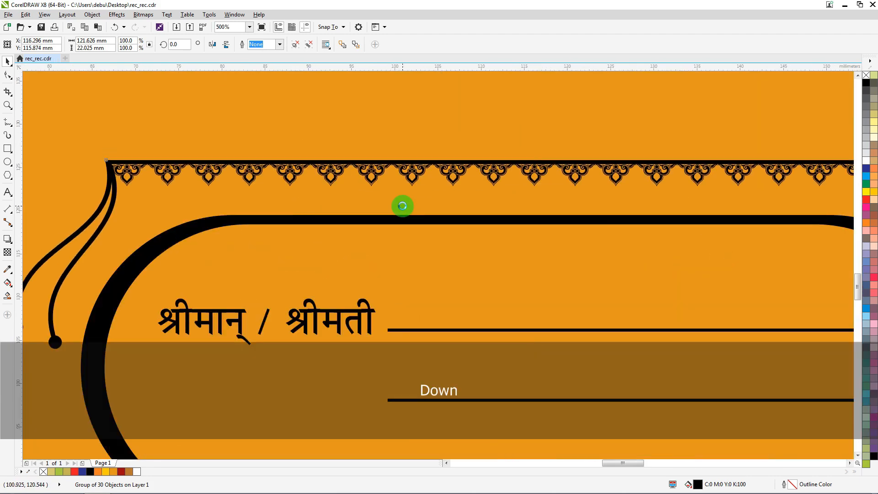
key("Down")
key("Down")
key("Down")
key("Down")
key("Down")
key("Down")
key("Down")
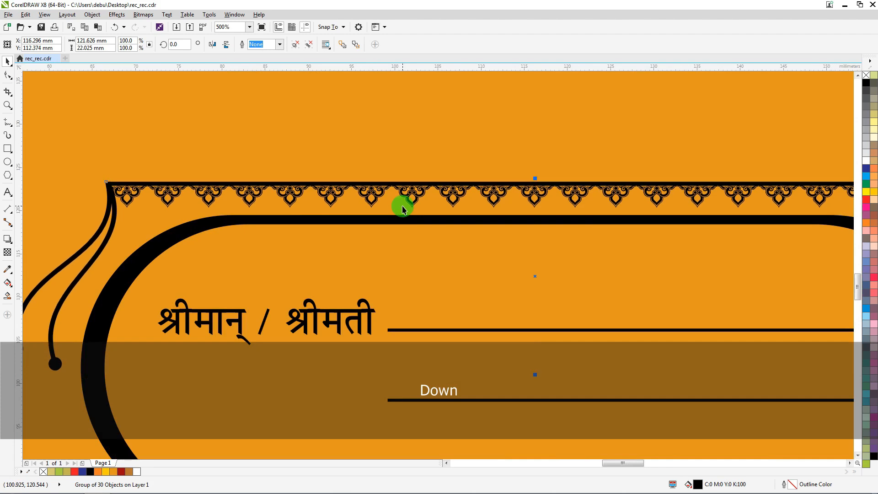
scroll(403, 210, "down", 1)
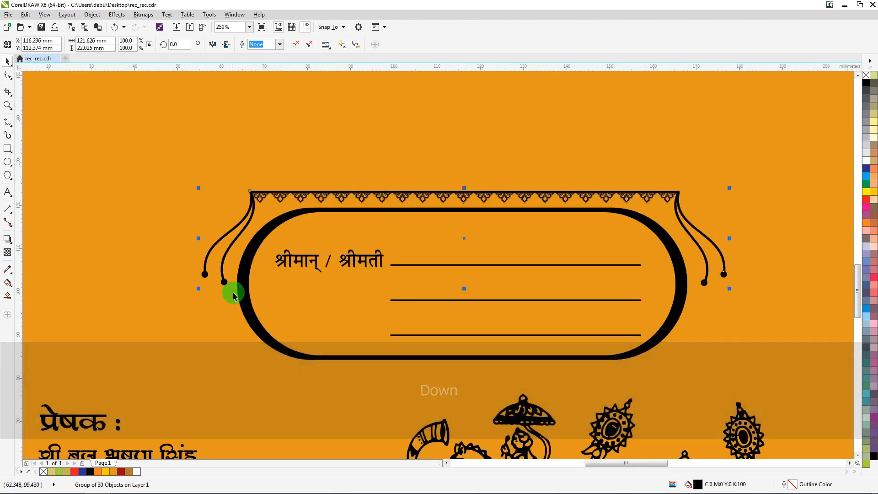
left_click(242, 285, "shift")
scroll(151, 266, "down", 1)
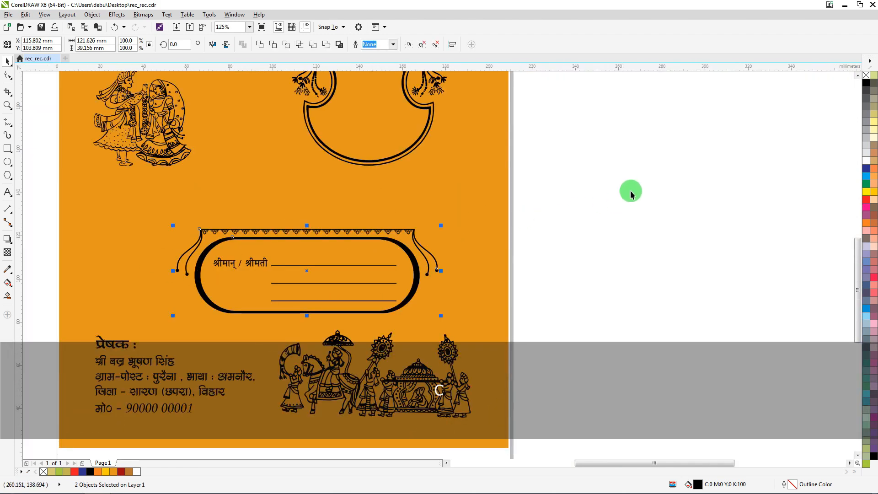
Step: Raise the rounded recipient frame, its tasselled border and the श्रीमान् / श्रीमती lines together by 0.4 mm
left_click_drag(635, 161, 50, 346)
key("Up")
key("Up")
key("Up")
key("Up")
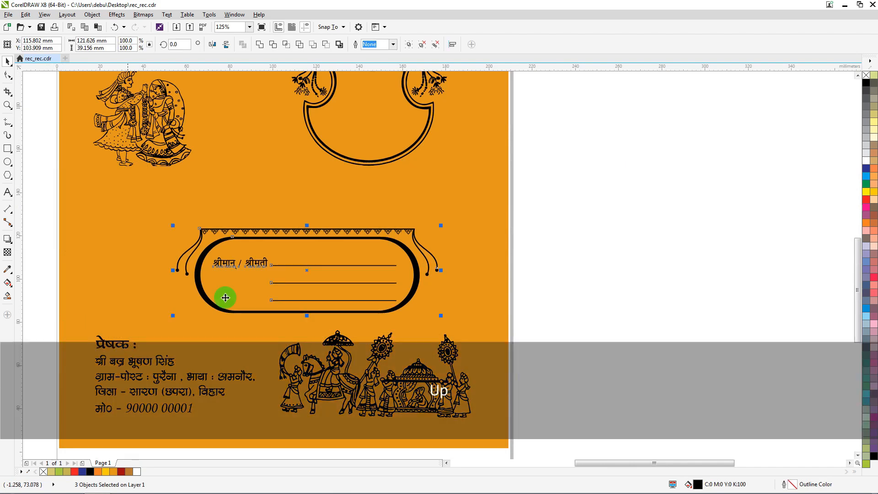
left_click(590, 224)
Step: Nudge the ornamental round-bottomed frame below the date banner about 1.6 mm left and 1.2 mm down
scroll(319, 180, "down", 1)
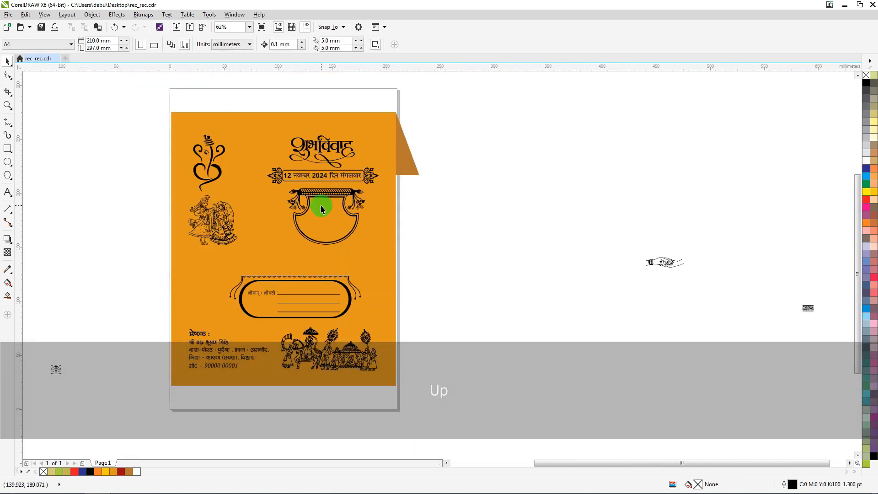
left_click(318, 194)
scroll(318, 193, "up", 1)
key("Left")
key("Left")
key("Left")
key("Left")
key("Left")
key("Left")
key("Left")
key("Left")
key("Left")
key("Left")
key("Left")
key("Left")
key("Left")
key("Left")
key("Left")
key("Left")
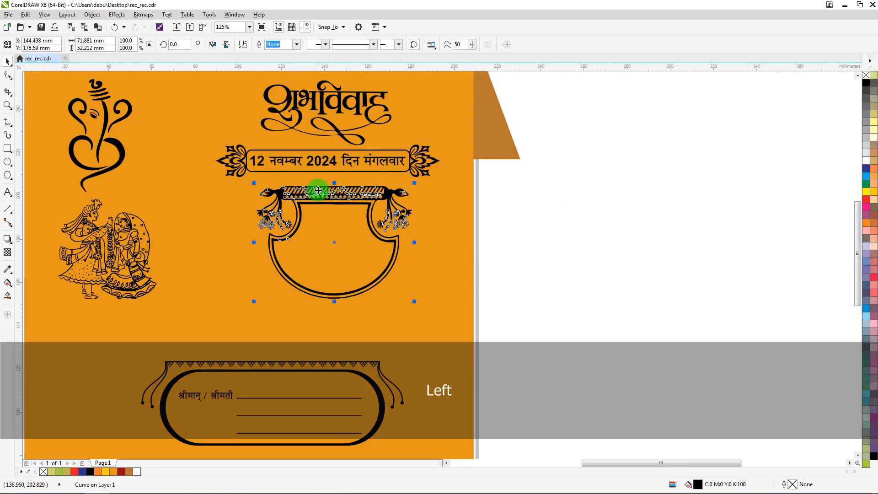
key("Down")
key("Down")
key("Down")
key("Down")
key("Down")
key("Down")
key("Down")
key("Down")
Step: Move the groom's and bride's name texts from beside the page into the round-bottomed frame, one above the other
scroll(317, 189, "down", 2)
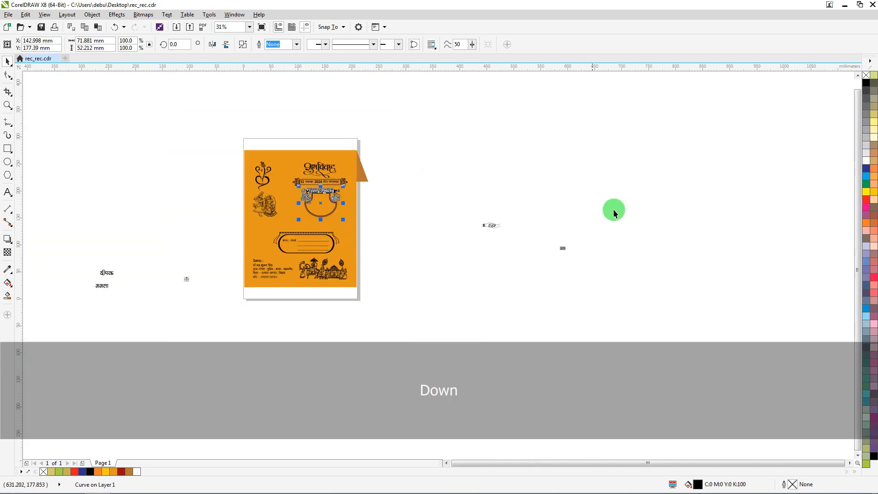
left_click_drag(74, 241, 222, 202)
scroll(352, 196, "up", 2)
left_click(344, 215)
left_click_drag(349, 251, 278, 254)
key("ctrl+z")
left_click_drag(360, 252, 239, 246)
Step: Move the clasped-hands artwork from beside the page to between the two names and adjust the spacing around it
scroll(238, 246, "down", 1)
left_click_drag(554, 280, 221, 237)
scroll(222, 236, "up", 1)
scroll(222, 237, "up", 3)
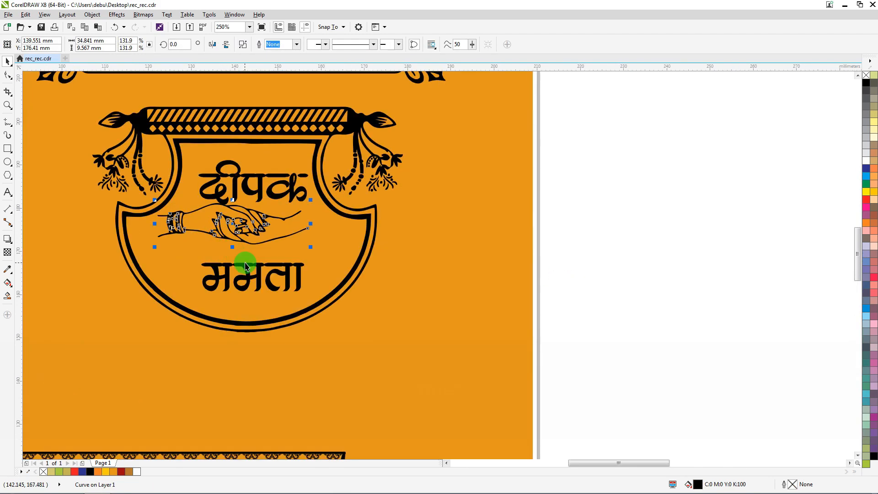
left_click_drag(262, 270, 262, 251)
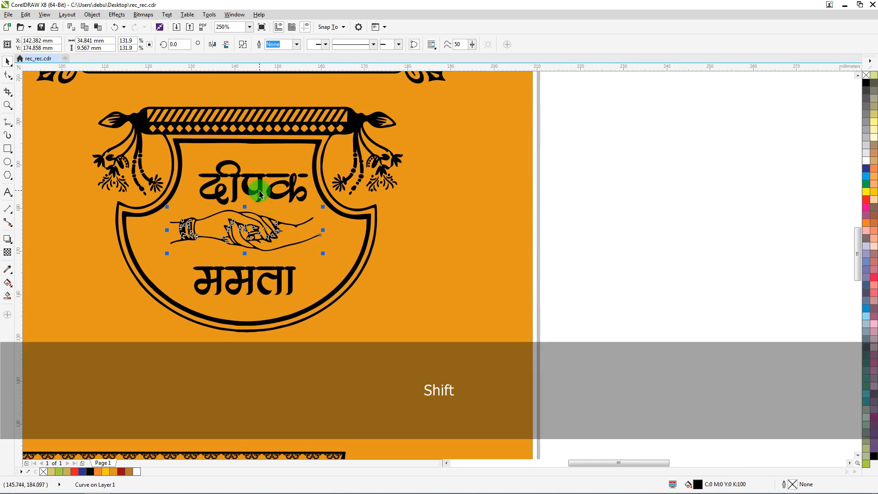
Step: Align both names and the clasped hands on a common vertical centre line and raise them slightly inside the frame
left_click(263, 190, "shift")
key("c")
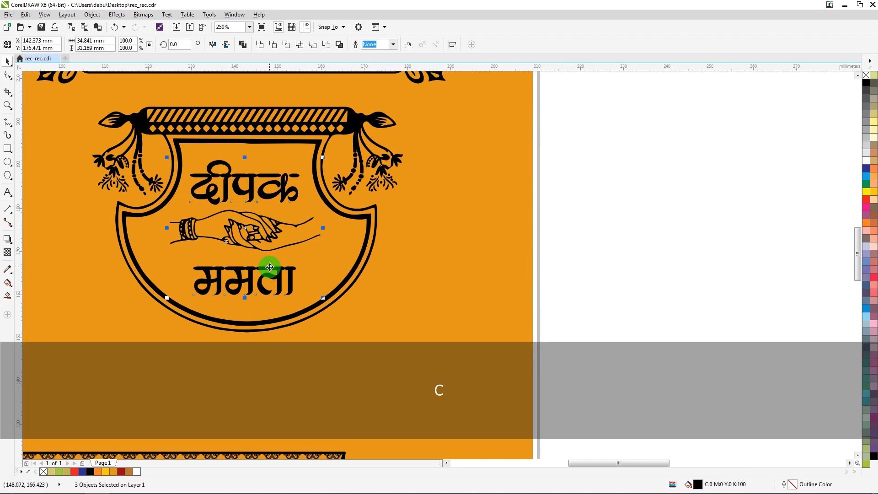
key("Up")
key("Up")
key("Up")
key("Up")
key("Up")
key("Up")
key("Up")
left_click(621, 228)
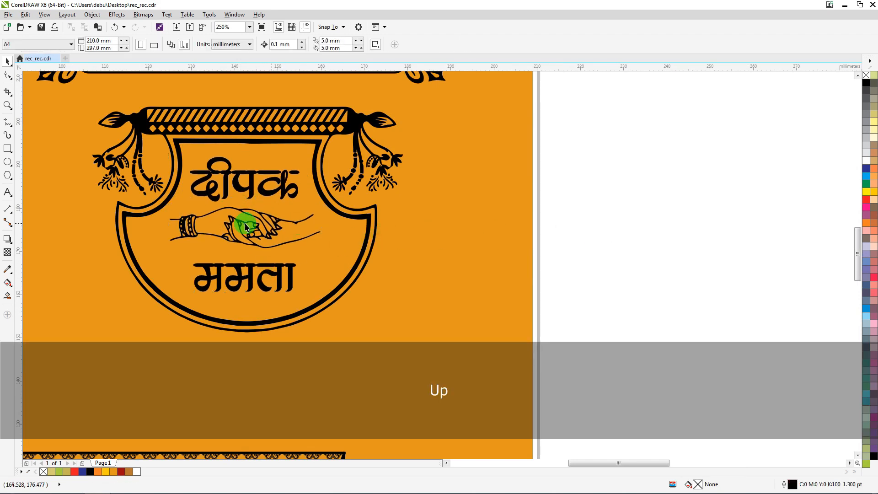
Step: Lower only the clasped-hands artwork about 0.7 mm so it sits evenly between the two names
left_click(242, 223)
left_click(675, 245)
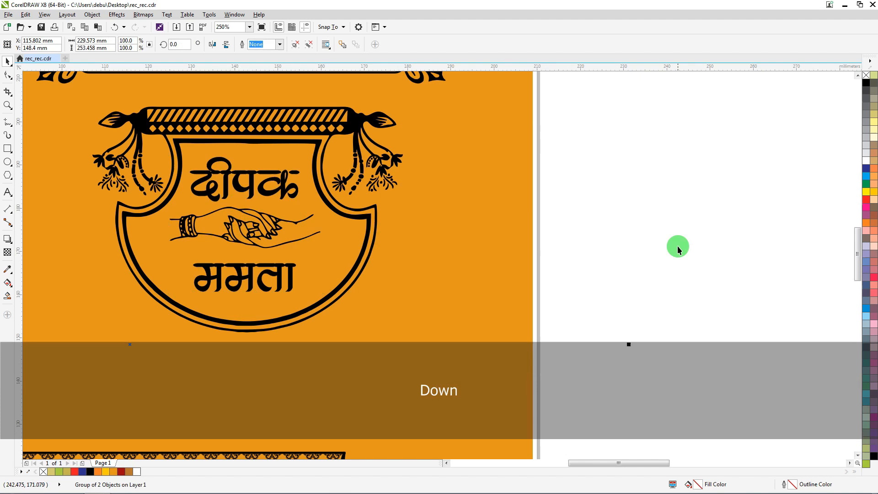
left_click(242, 219)
left_click_drag(726, 186, 121, 264)
key("Down")
key("Down")
key("Down")
key("Down")
key("Down")
key("Down")
key("Down")
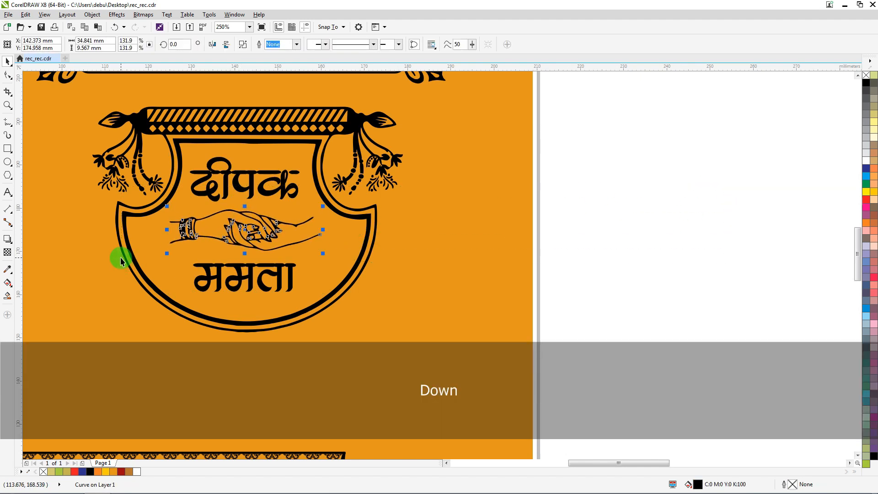
scroll(364, 233, "down", 1)
left_click(653, 196)
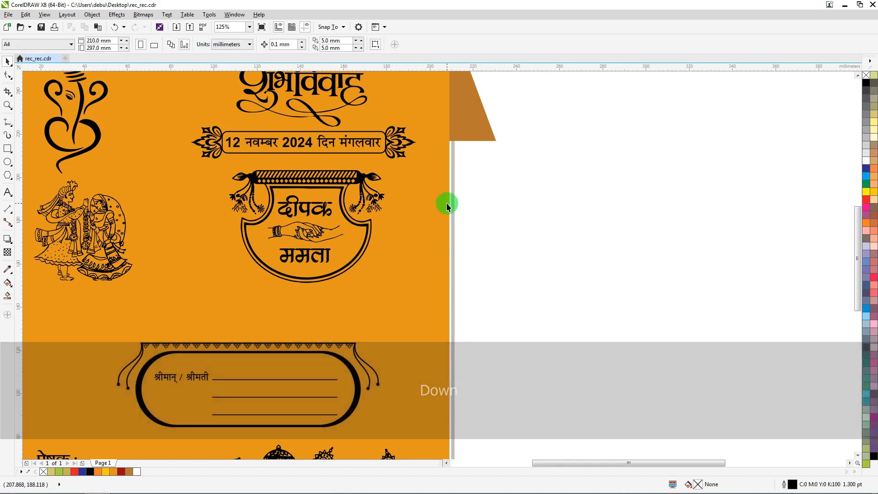
Step: Raise the recipient frame group, sender address and wedding procession artwork together by about 12.4 mm
scroll(446, 204, "down", 1)
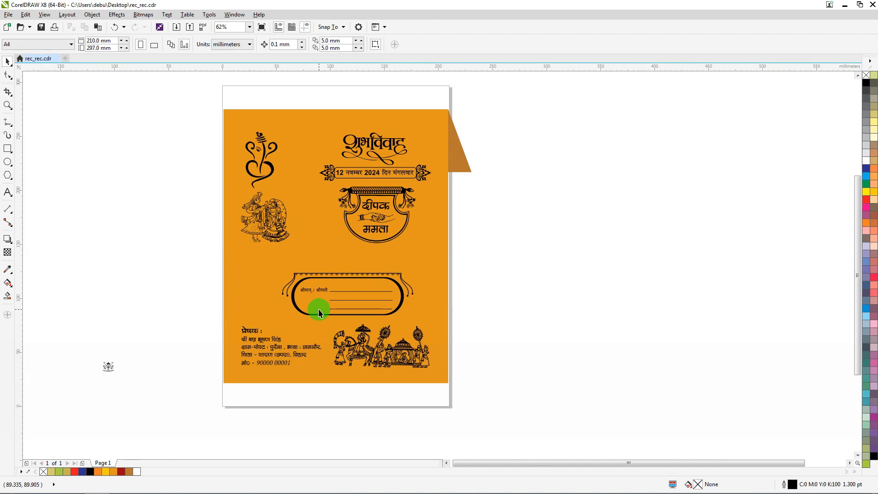
left_click_drag(506, 250, 155, 376)
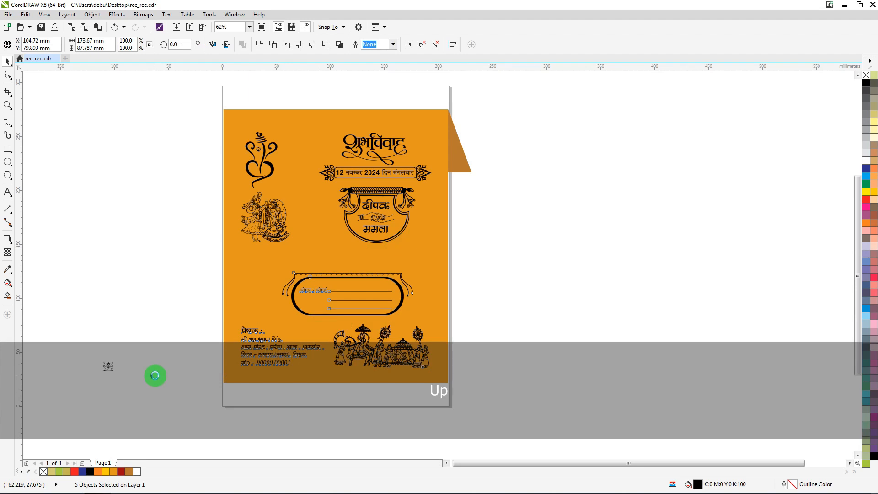
left_click_drag(302, 310, 303, 306)
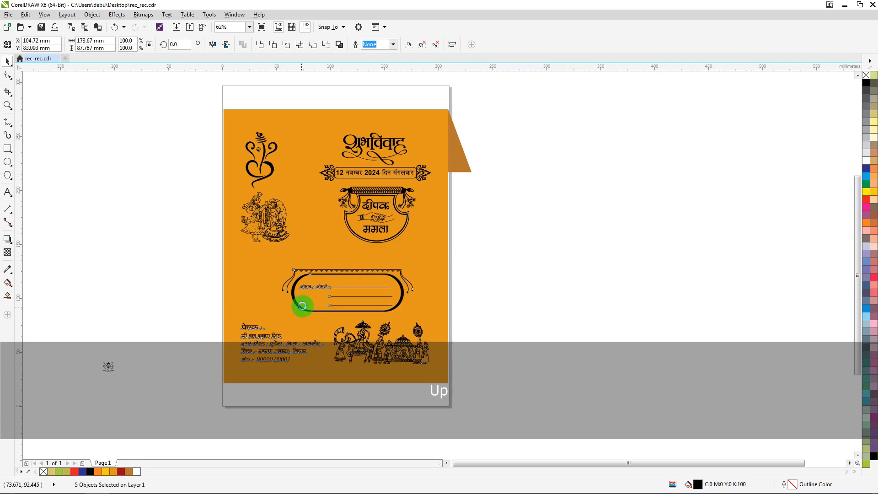
key("Up")
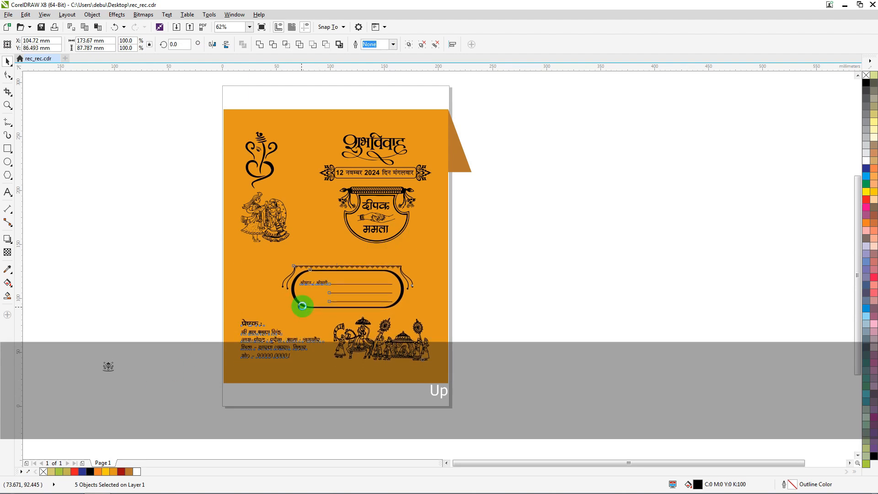
key("Up")
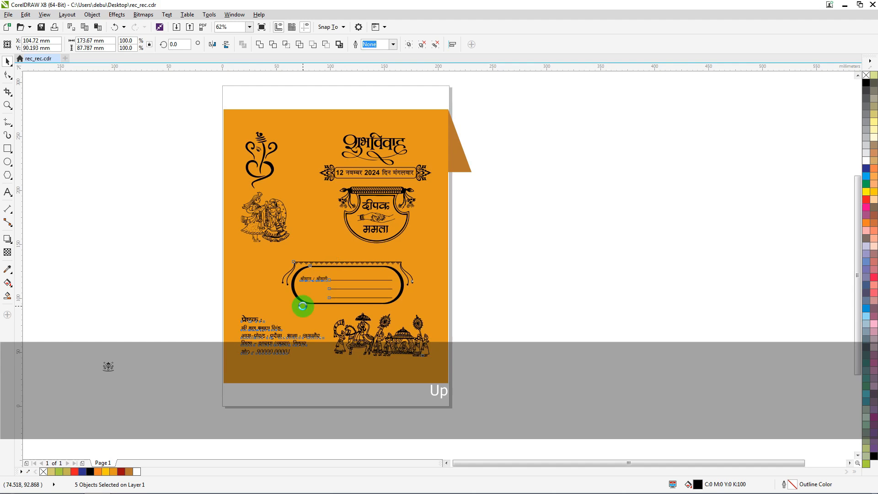
left_click(550, 221)
Step: Shift the tasselled recipient frame with its text and lines about 8.7 mm left and 2 mm up
left_click_drag(536, 236, 247, 316)
scroll(342, 278, "up", 3)
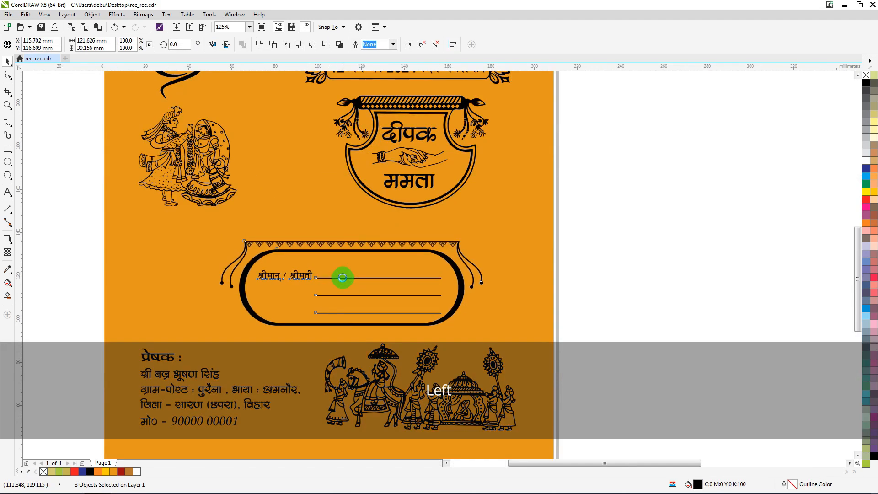
key("Left")
key("Left")
key("Left")
key("Left")
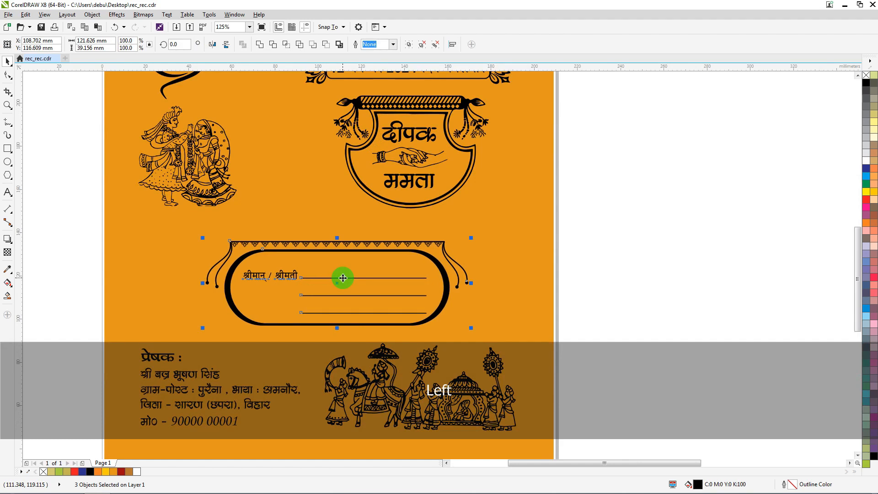
key("Left")
key("Left")
key("Left")
key("Left")
key("Left")
key("Left")
key("Left")
key("Left")
key("Left")
key("Left")
key("Left")
key("Left")
key("Left")
key("Left")
key("Left")
key("Left")
key("Up")
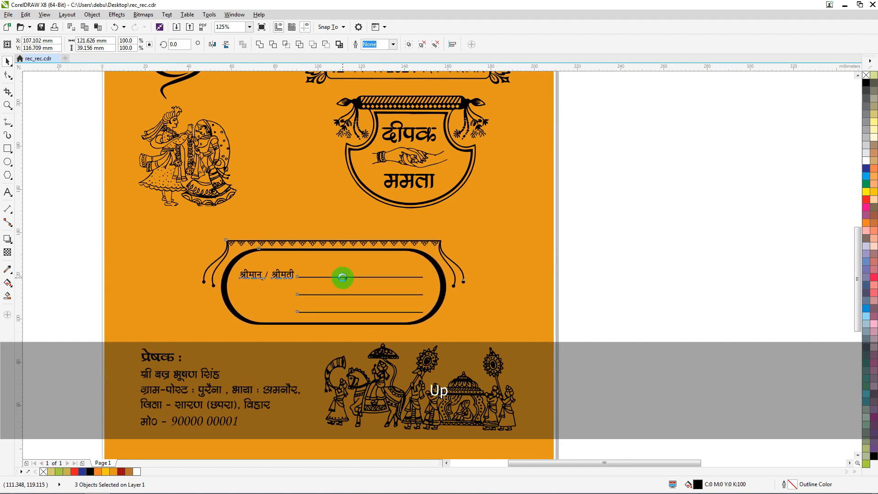
key("Up")
key("Up")
key("Up")
key("Up")
key("Up")
key("Up")
key("Up")
key("Up")
key("Up")
key("Up")
key("Up")
key("Up")
key("Up")
key("Up")
key("Up")
key("Up")
key("Up")
key("Up")
key("Up")
Step: Gather the vine-scroll border piece and the floral crest motif side by side near the card's lower-left corner
scroll(345, 256, "down", 6)
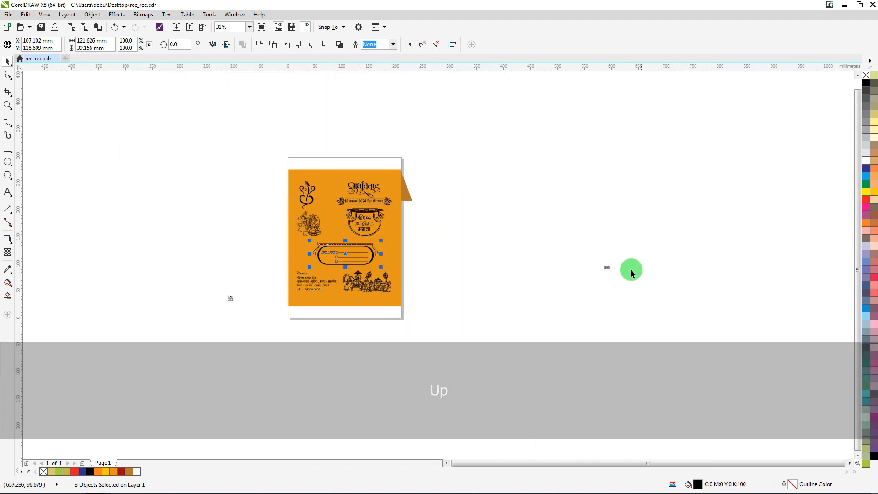
left_click_drag(607, 267, 238, 310)
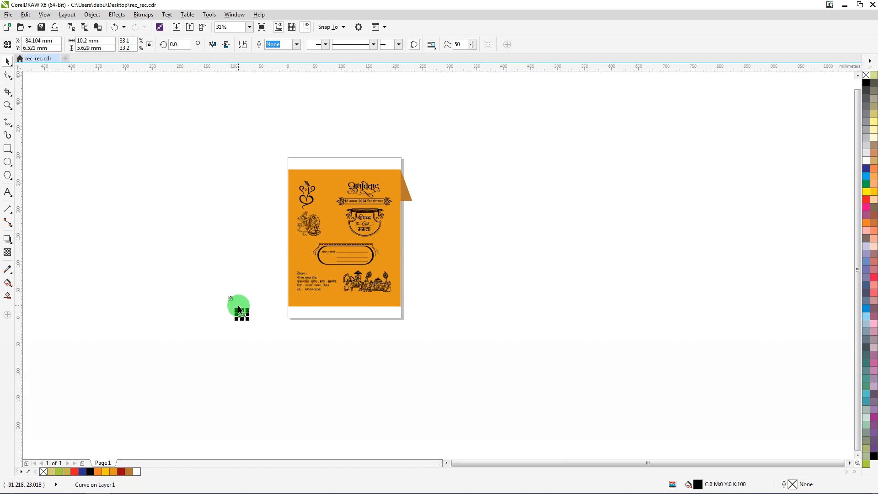
scroll(238, 310, "up", 9)
left_click_drag(185, 256, 325, 260)
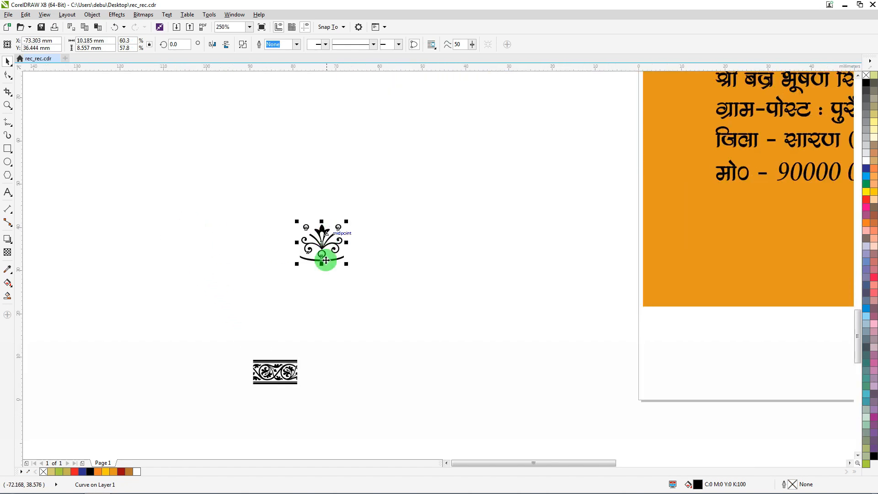
left_click_drag(269, 371, 411, 240)
scroll(385, 232, "up", 6)
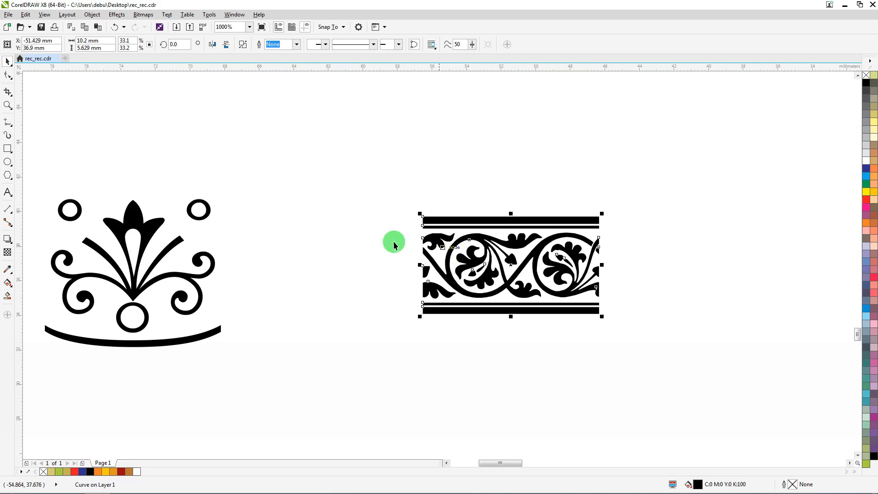
scroll(264, 235, "down", 6)
scroll(298, 236, "up", 8)
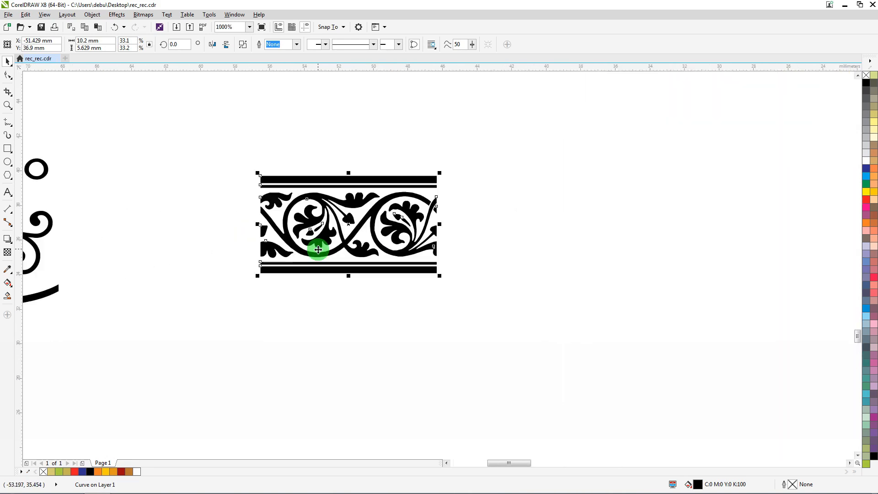
scroll(192, 213, "down", 11)
Step: Try a floral crest border: place the motif at the card's lower left and repeat it rightward at 10.185 mm intervals across the card
left_click_drag(157, 211, 350, 208)
key("alt")
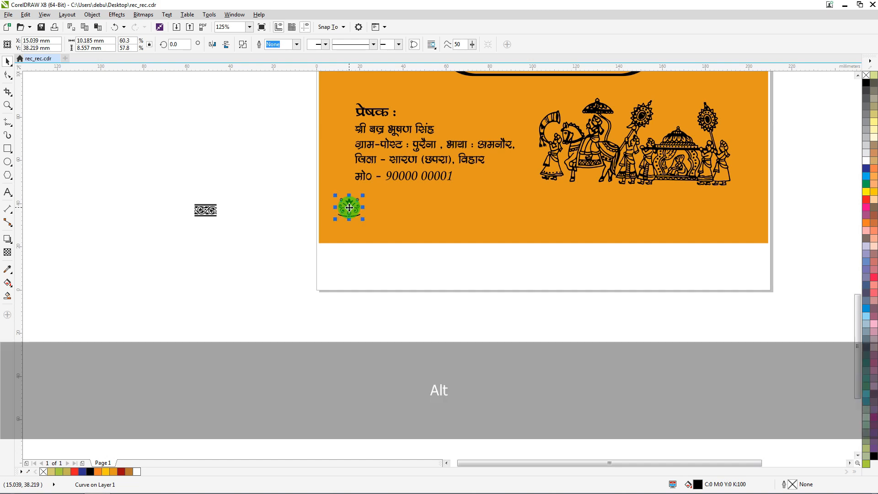
key("alt+F7")
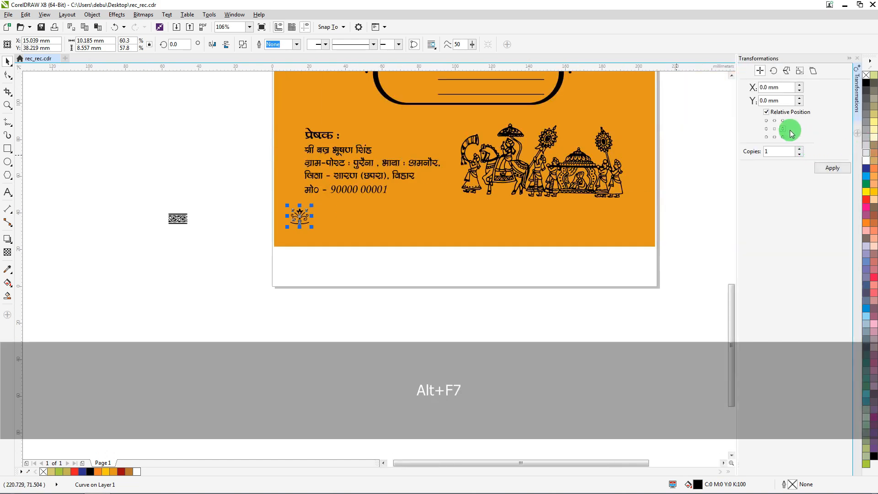
left_click(782, 129)
left_click(830, 169)
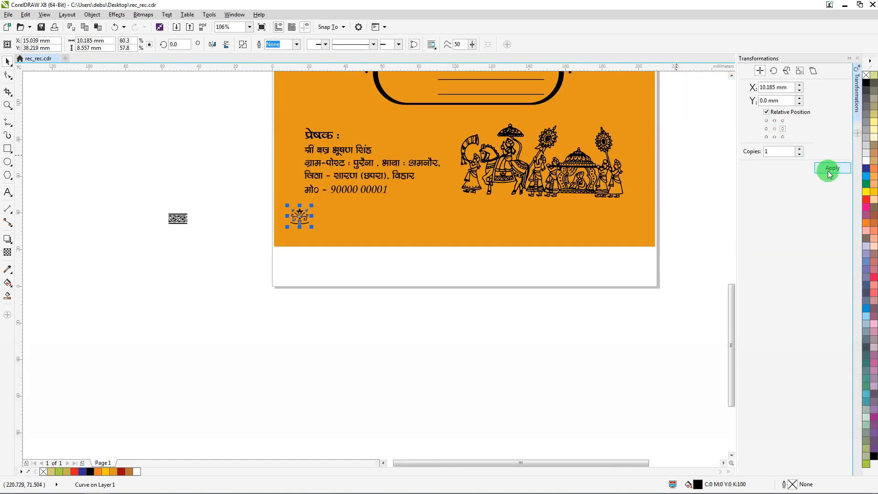
left_click(830, 170)
left_click(830, 169)
left_click(829, 169)
left_click(830, 170)
left_click(830, 169)
left_click(830, 169)
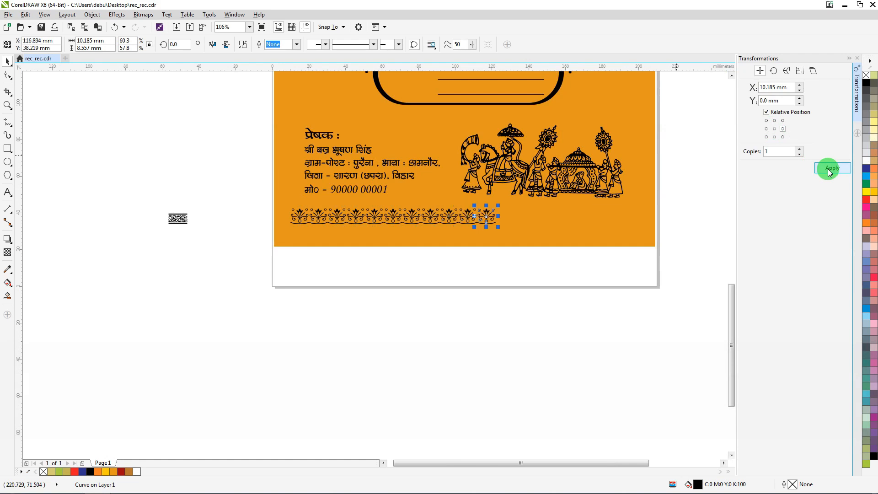
left_click(830, 170)
left_click(829, 169)
left_click(830, 169)
left_click(830, 169)
left_click(830, 169)
left_click(829, 169)
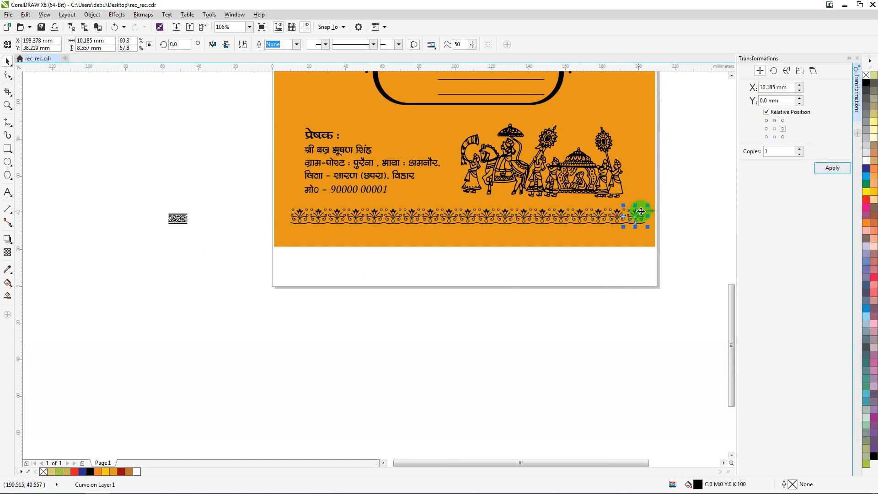
Step: Delete the whole row of floral crest motifs along the card's lower edge
left_click_drag(692, 203, 214, 279)
key("Delete")
Step: Place the vine-scroll piece at the card's lower left and repeat it rightward at 10.2 mm intervals into a 19-piece border
left_click_drag(173, 211, 300, 216)
left_click(783, 136)
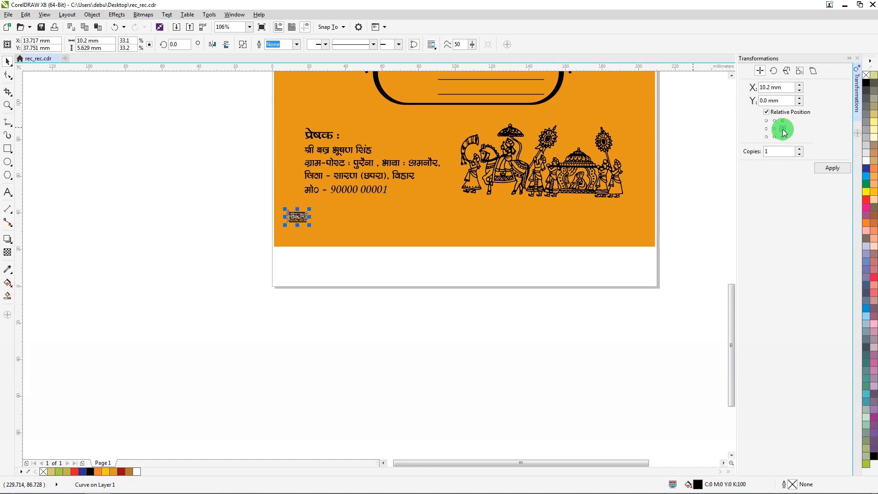
left_click(829, 168)
double_click(828, 169)
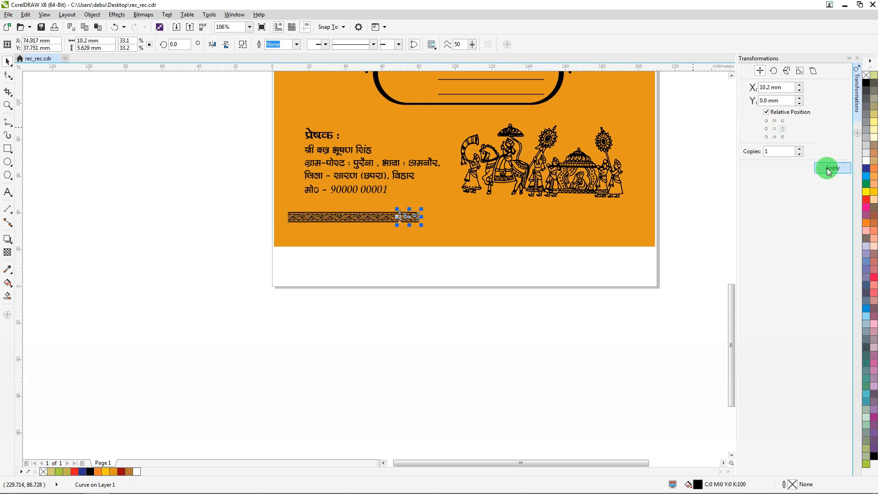
triple_click(828, 169)
double_click(828, 169)
triple_click(828, 168)
double_click(828, 168)
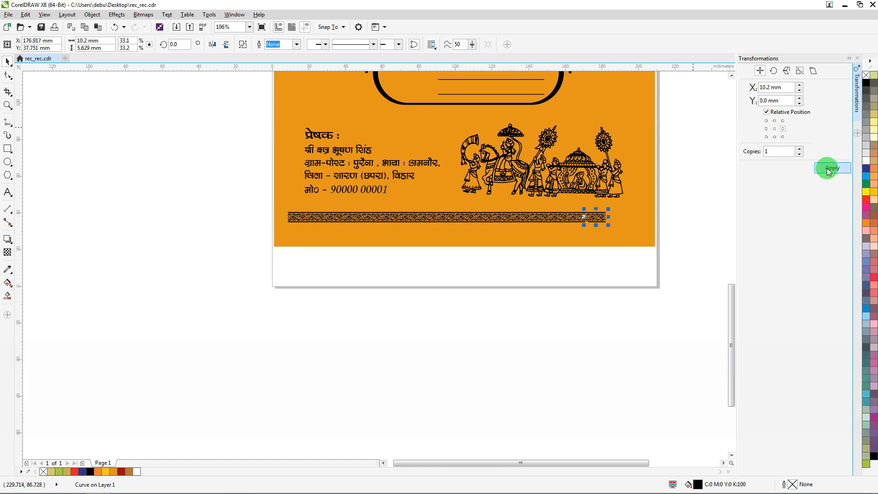
double_click(828, 168)
Step: Group the 19 vine-scroll border pieces and try centring the border horizontally on the card
left_click(688, 203)
scroll(561, 208, "up", 3)
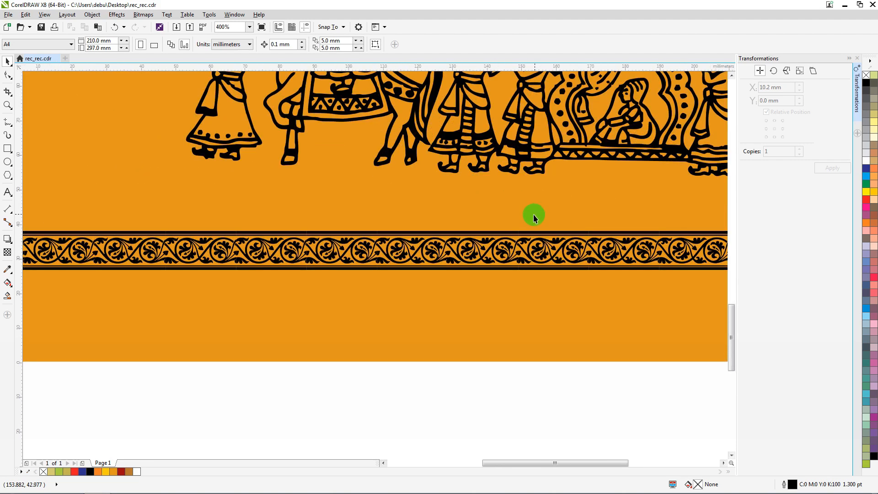
scroll(533, 213, "down", 4)
left_click_drag(600, 227, 199, 251)
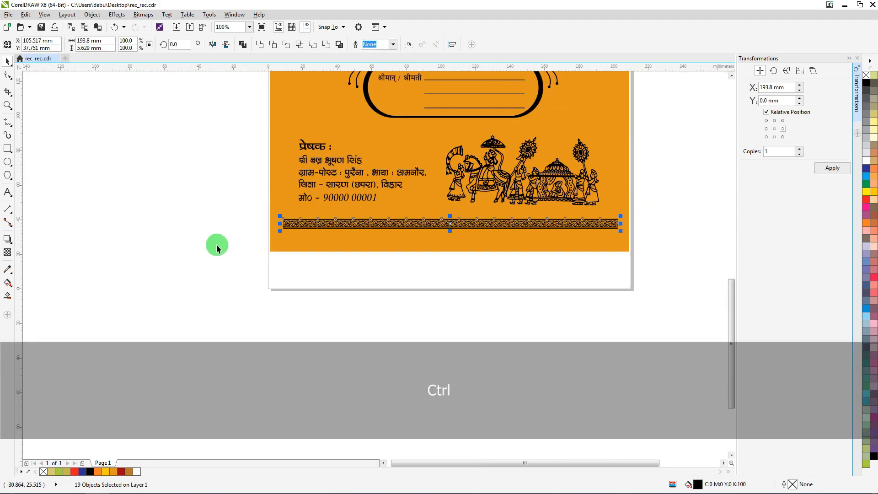
key("ctrl+g")
left_click(412, 242, "shift")
key("c")
left_click(188, 293)
Step: Try moving the brown flap away from the card's upper corner, and undo the move
scroll(255, 303, "down", 2)
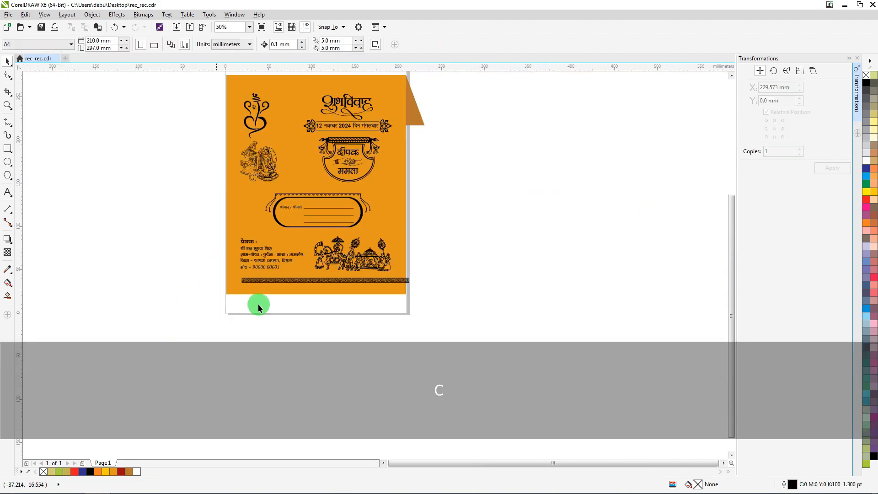
scroll(386, 283, "up", 2)
left_click(355, 276)
key("ctrl+a")
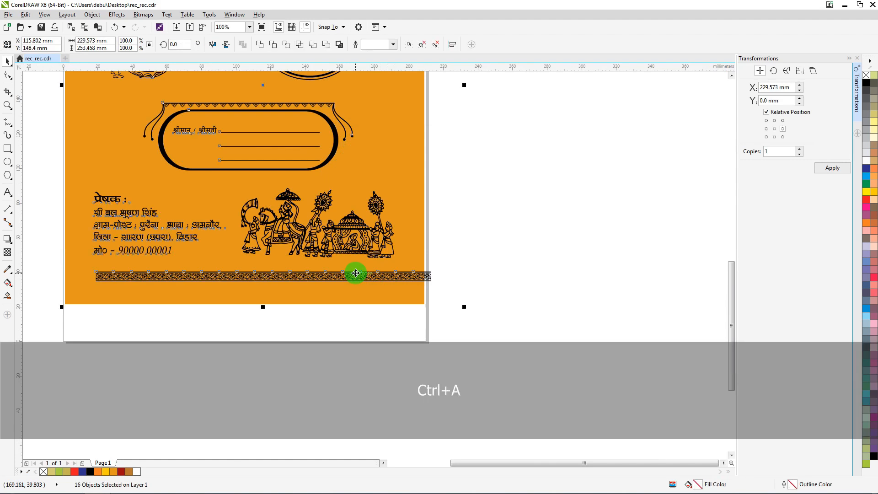
left_click_drag(560, 318, 60, 262)
key("ctrl+g")
scroll(387, 250, "down", 1)
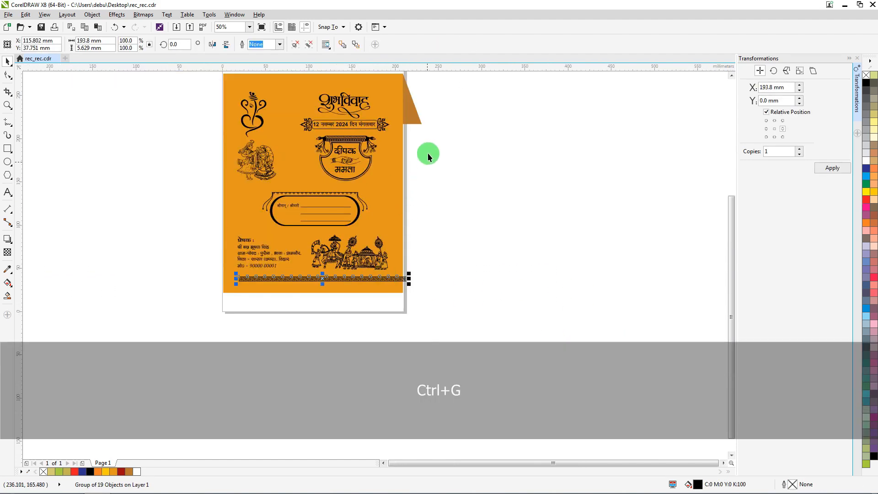
left_click_drag(414, 115, 545, 131)
key("ctrl+z")
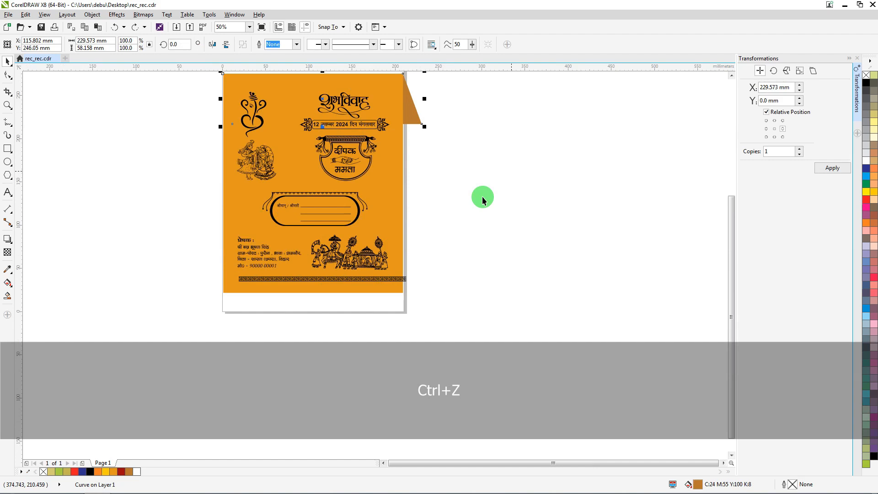
Step: Centre the grouped vine-scroll border horizontally on the orange card
left_click(366, 276)
left_click_drag(462, 313, 201, 279)
left_click(261, 289, "shift")
key("c")
left_click(272, 318)
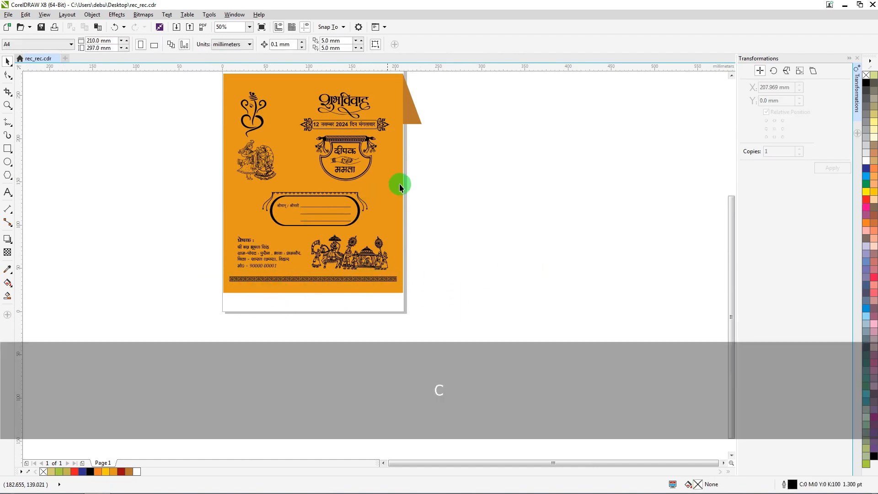
Step: Group the decorated recipient frame with its label and lines, and centre it horizontally on the card
left_click_drag(425, 184, 232, 226)
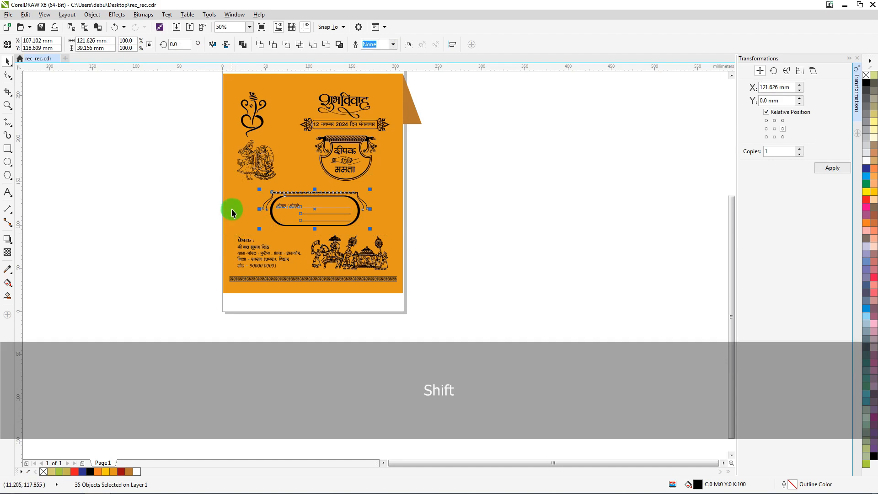
left_click(232, 208, "shift")
key("ctrl+z")
left_click_drag(417, 183, 444, 175)
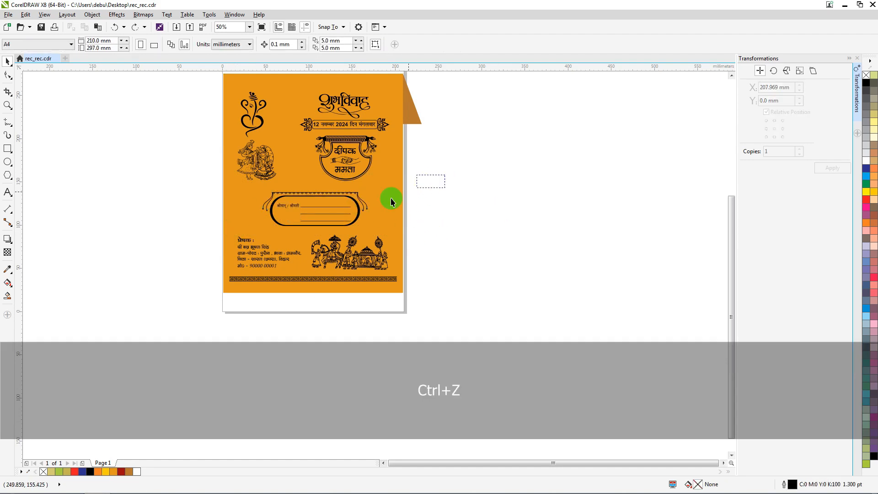
left_click_drag(237, 230, 235, 231)
key("ctrl+g")
left_click(242, 211, "shift")
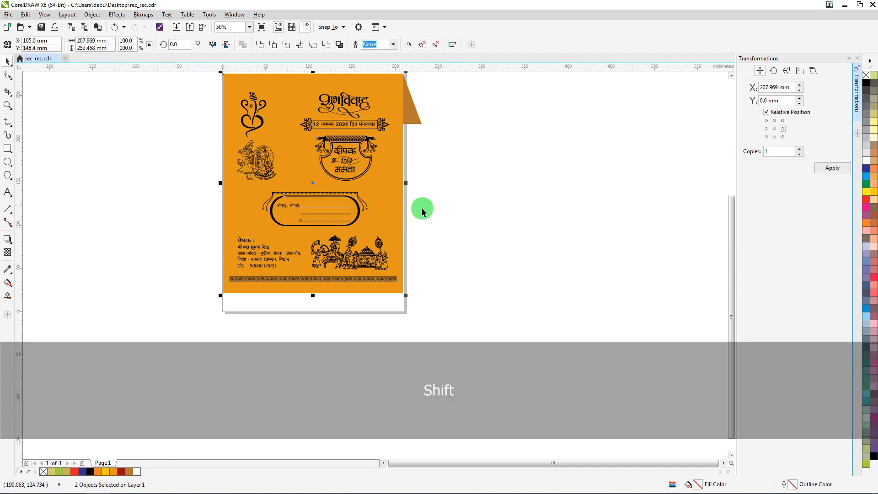
key("c")
left_click(476, 209)
Step: Try a plain red fill on all the black artwork and text on the card
scroll(354, 249, "down", 2)
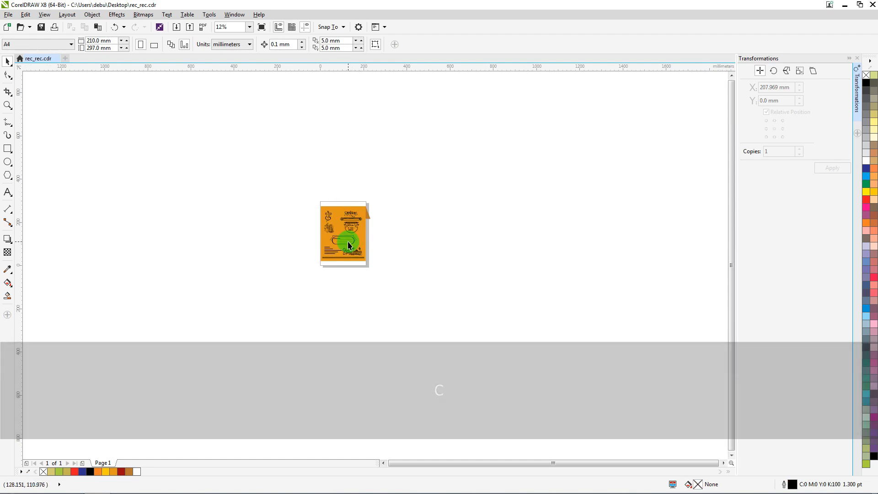
scroll(350, 239, "up", 1)
scroll(347, 235, "up", 1)
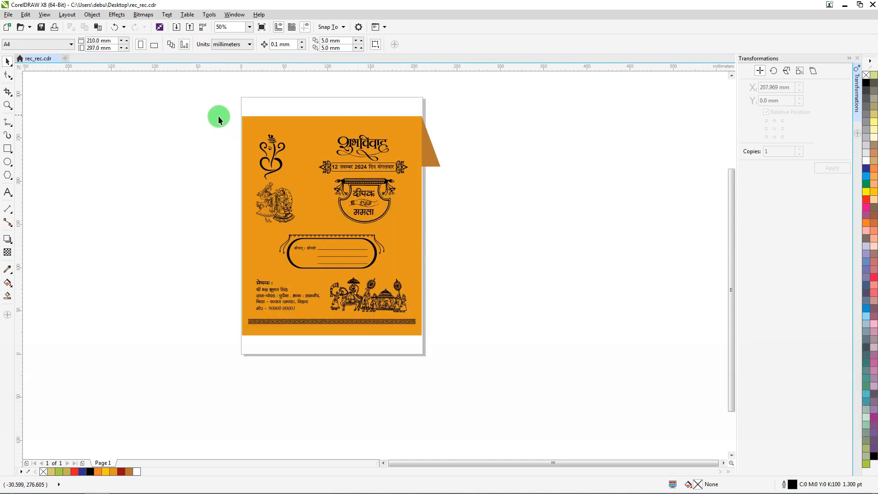
left_click_drag(222, 125, 358, 235)
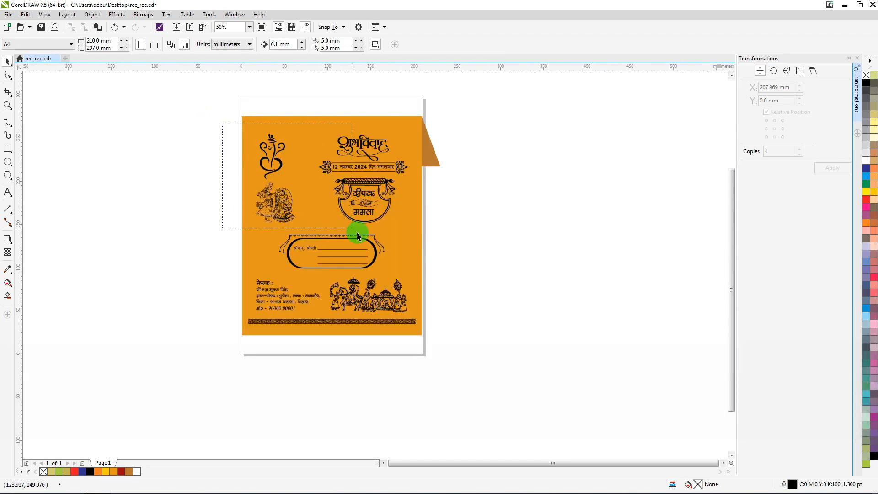
left_click_drag(424, 330, 420, 336)
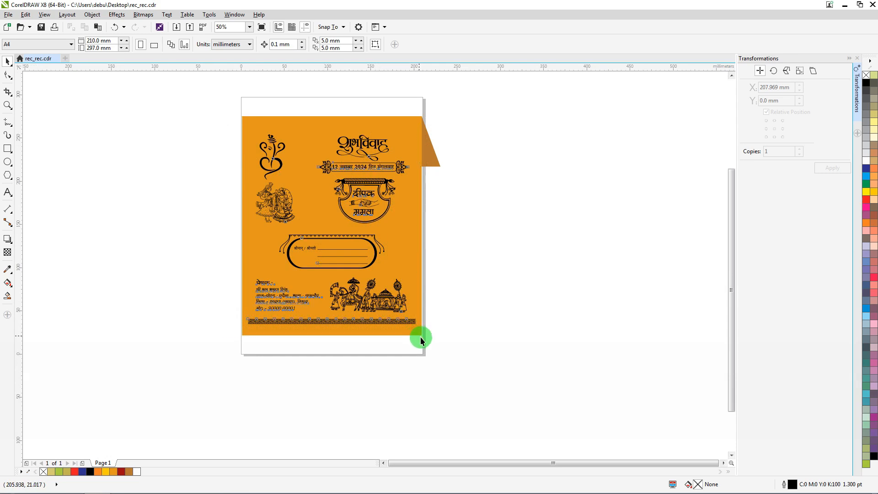
left_click(865, 198)
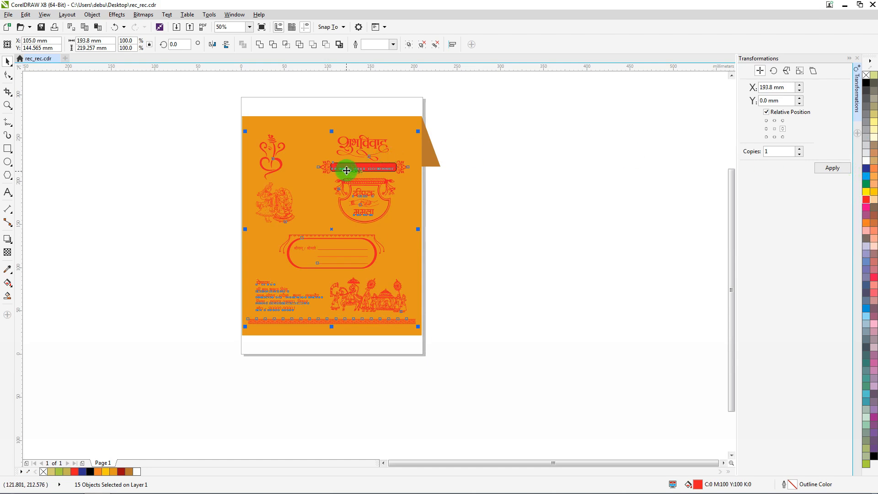
scroll(343, 164, "up", 2)
key("ctrl+z")
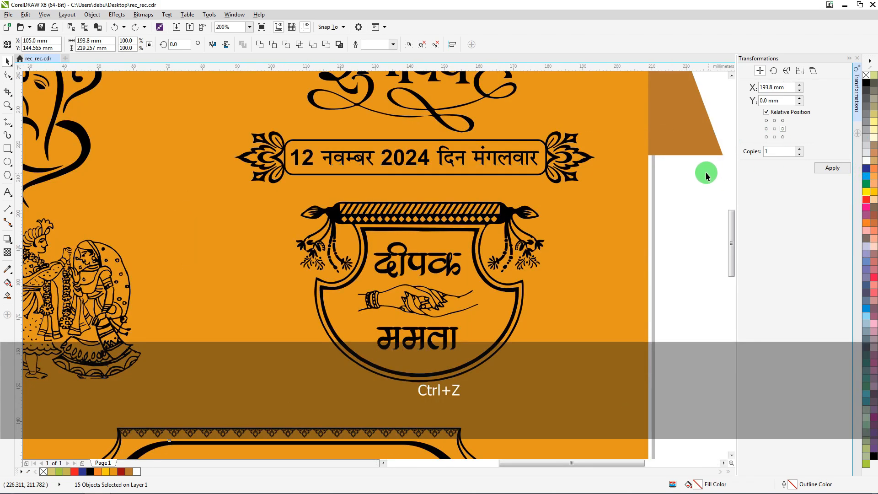
Step: Recolour all the card's artwork and text, including the date frame, dark red with C 0, M 100, Y 100, K 40
left_click(706, 176)
scroll(313, 143, "up", 1)
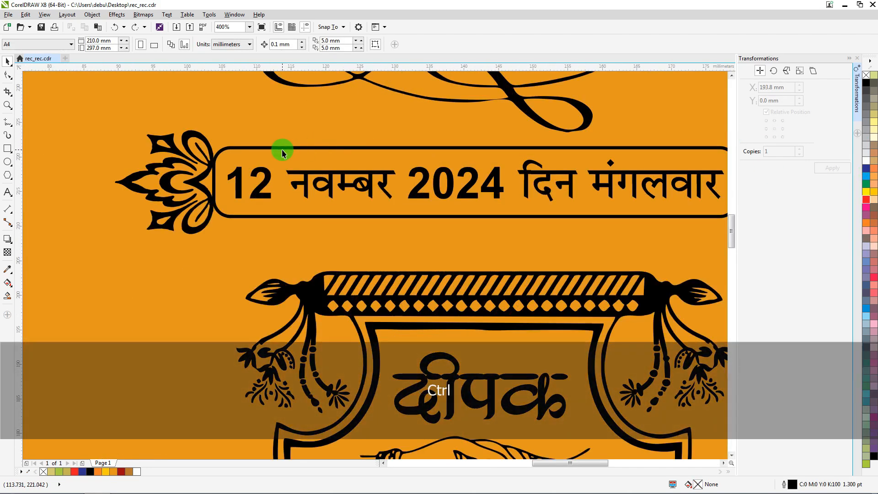
left_click(281, 147, "ctrl")
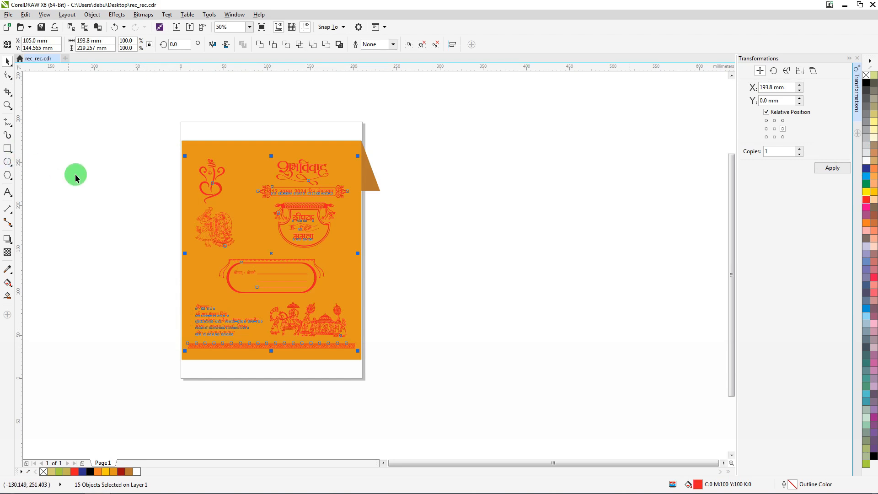
double_click(698, 485)
double_click(526, 253)
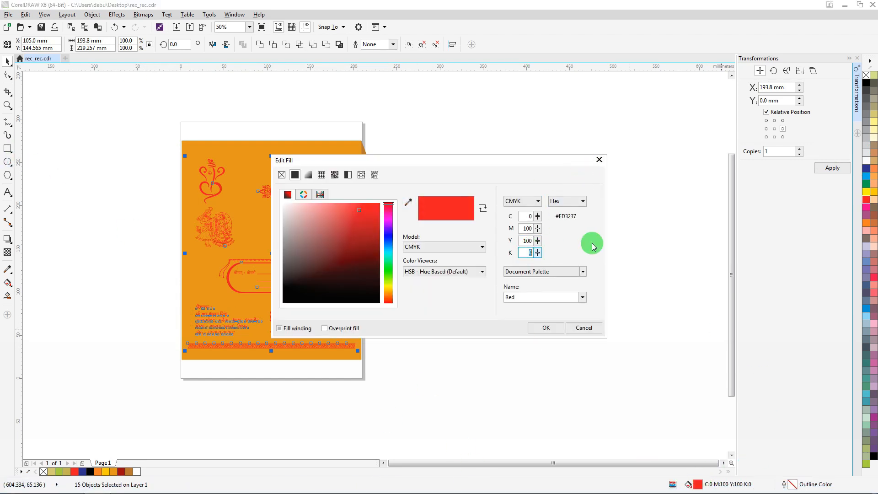
type("40")
key("shift")
key("Return")
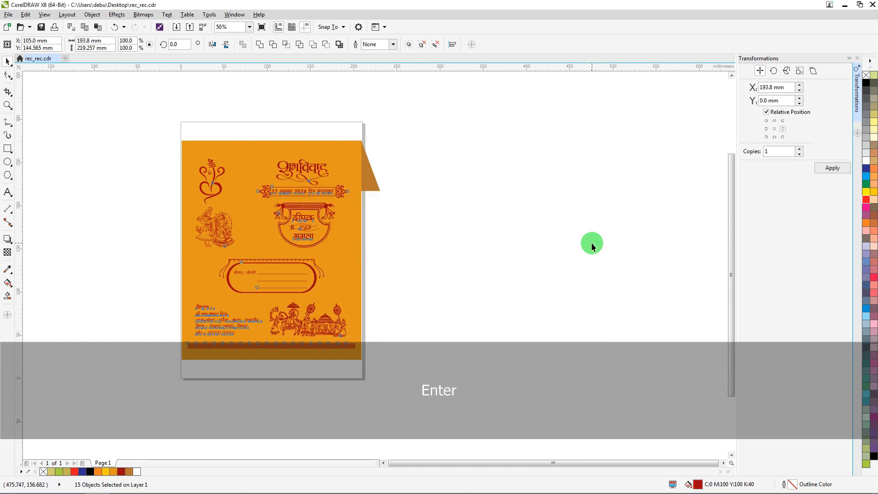
left_click(537, 217)
scroll(252, 179, "up", 2)
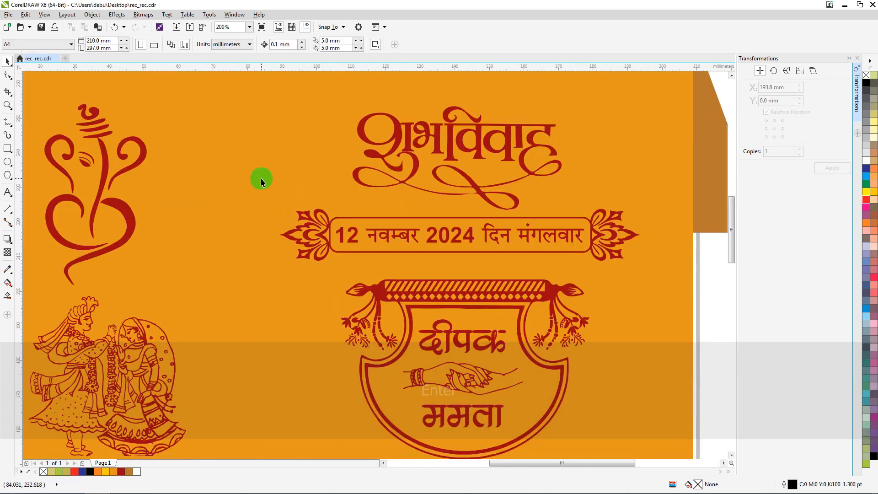
scroll(275, 146, "down", 3)
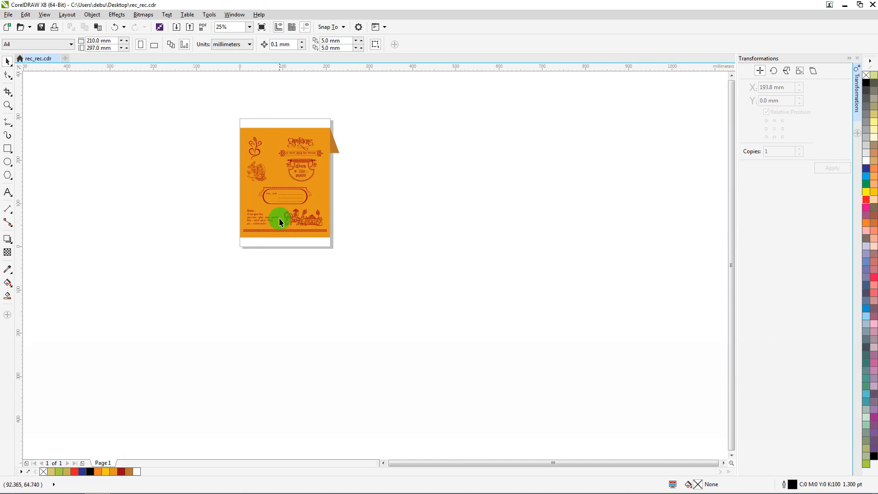
scroll(280, 223, "up", 2)
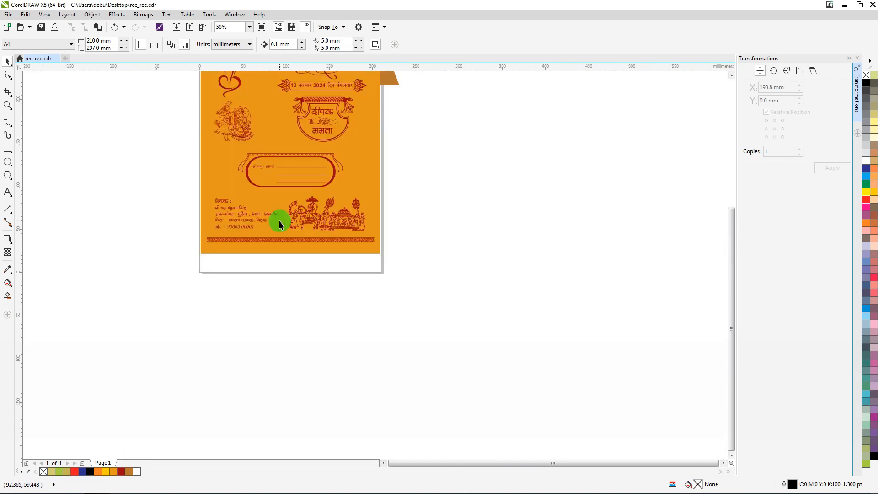